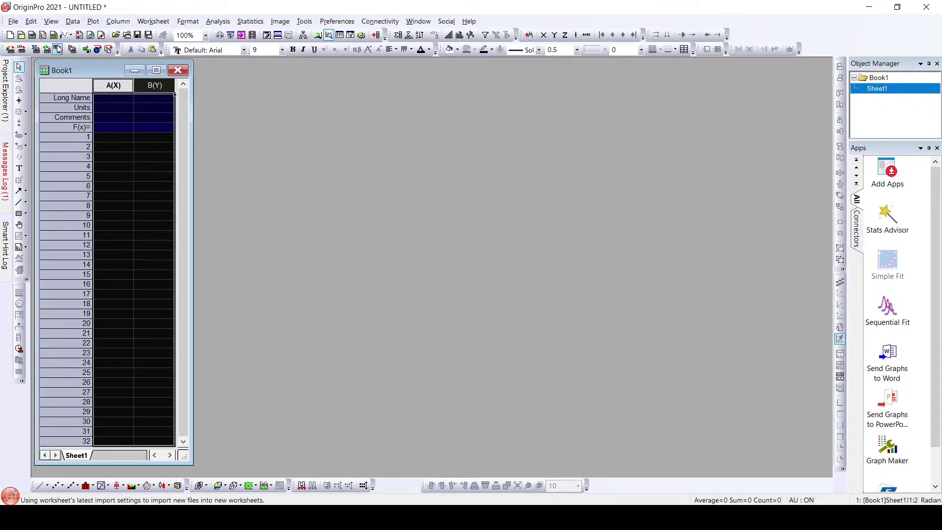
Import 1_IV.asc with the Import Wizard's default settings into columns A and B.
{"action": "left_click", "coordinate": [17, 49]}
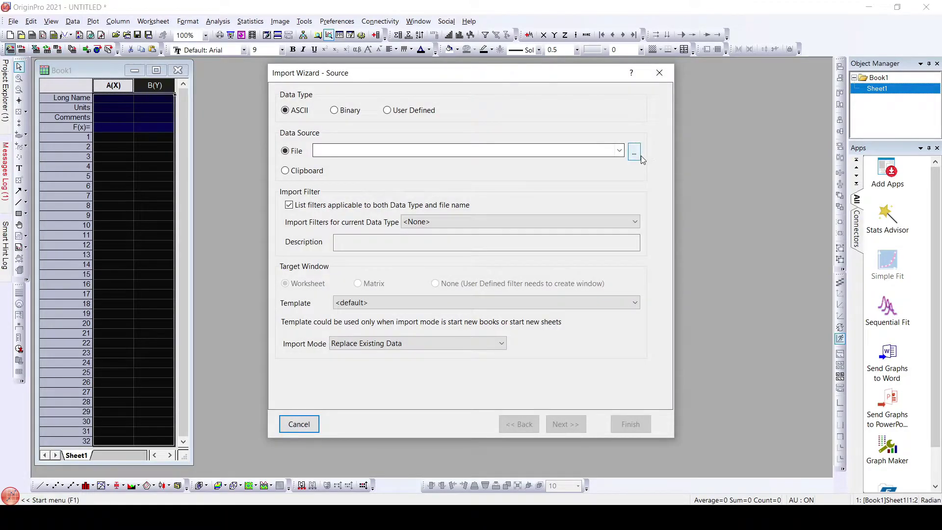
{"action": "left_click", "coordinate": [634, 153]}
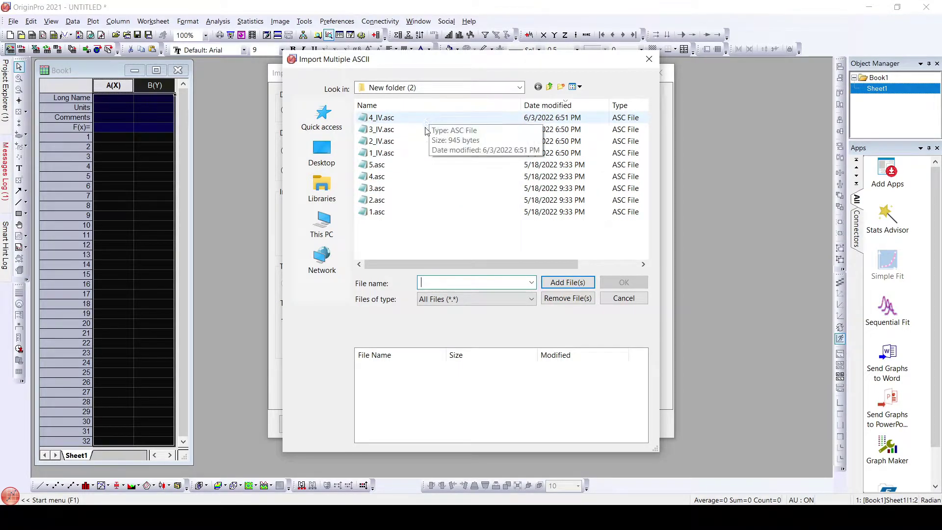
{"action": "left_click", "coordinate": [419, 155]}
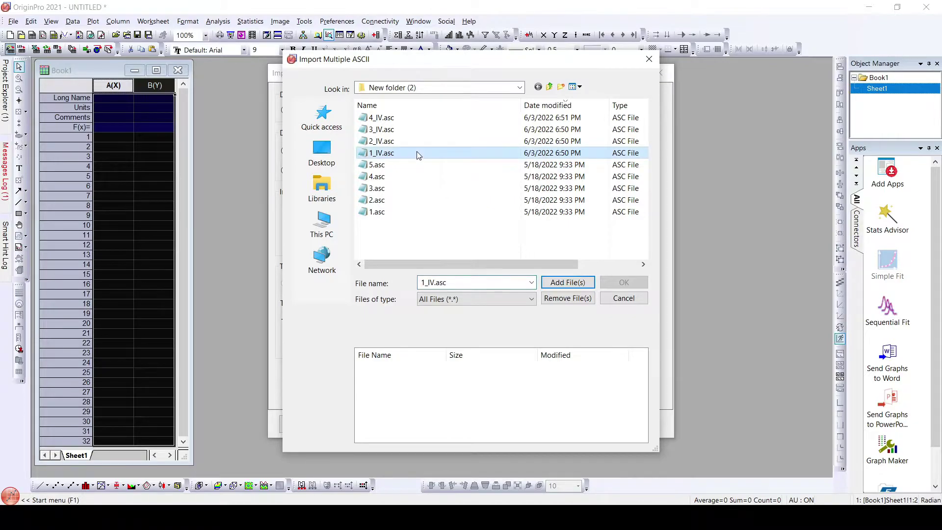
{"action": "left_click", "coordinate": [564, 282]}
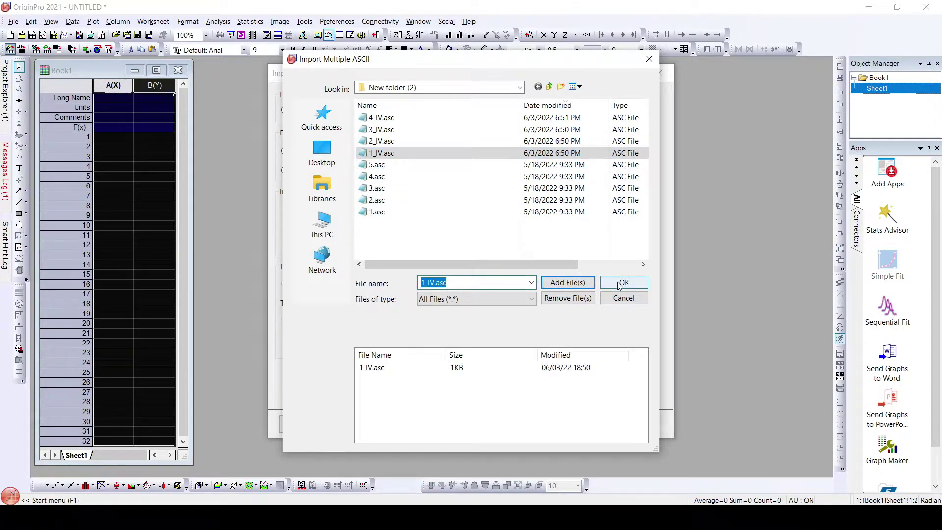
{"action": "left_click", "coordinate": [620, 284]}
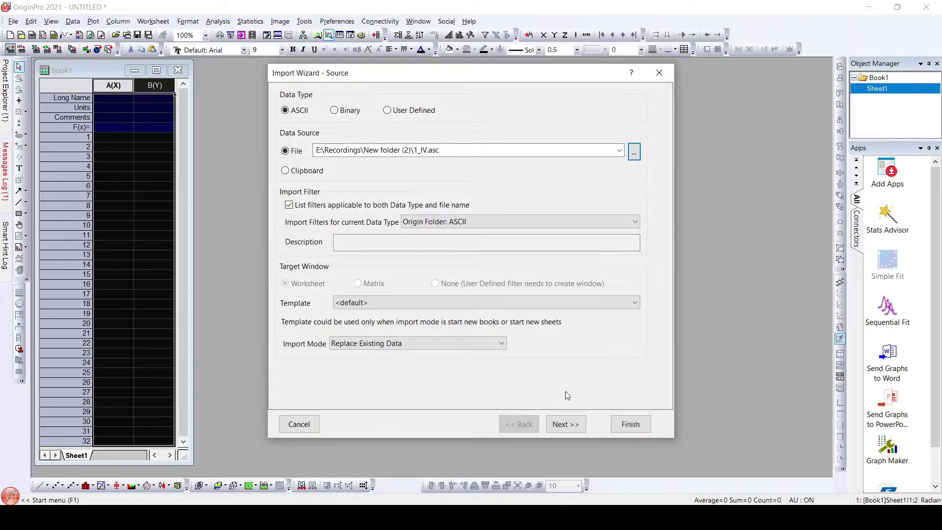
{"action": "left_click", "coordinate": [565, 424]}
{"action": "left_click", "coordinate": [566, 424]}
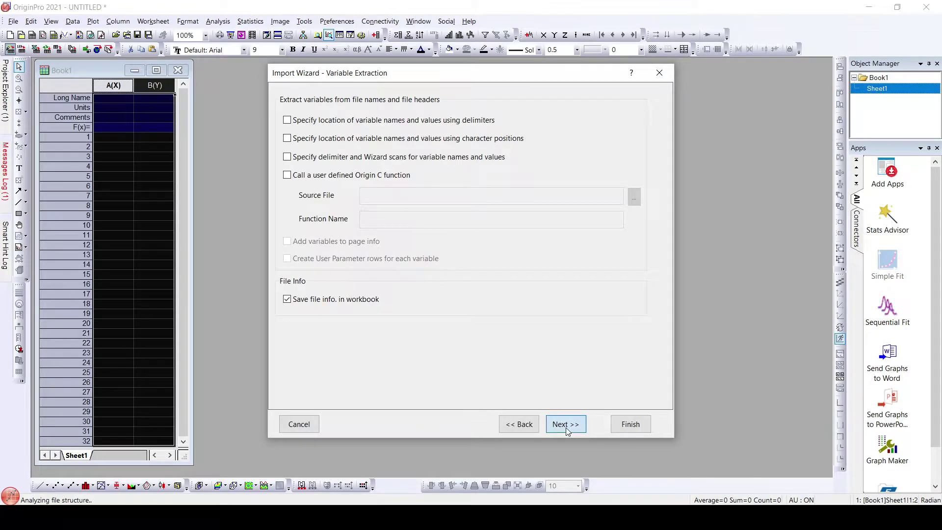
{"action": "left_click", "coordinate": [566, 425]}
{"action": "left_click", "coordinate": [566, 425]}
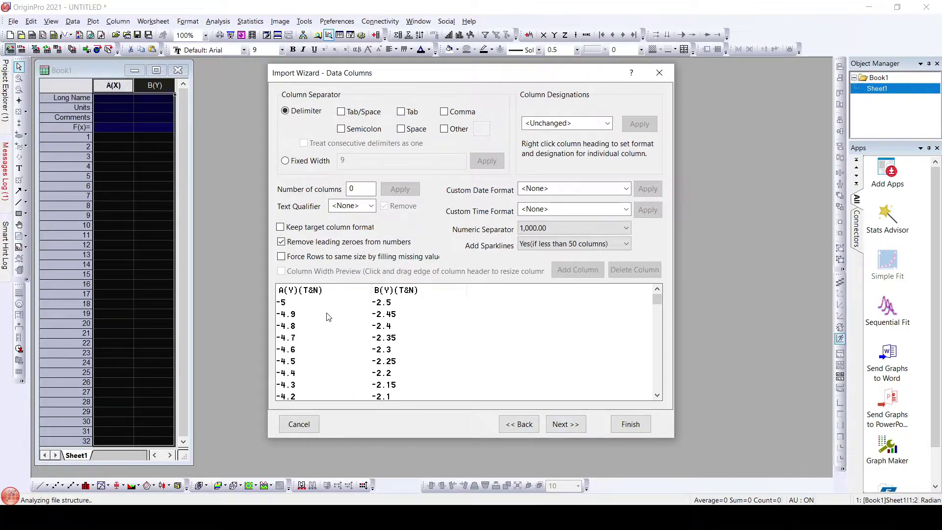
{"action": "left_click", "coordinate": [579, 424]}
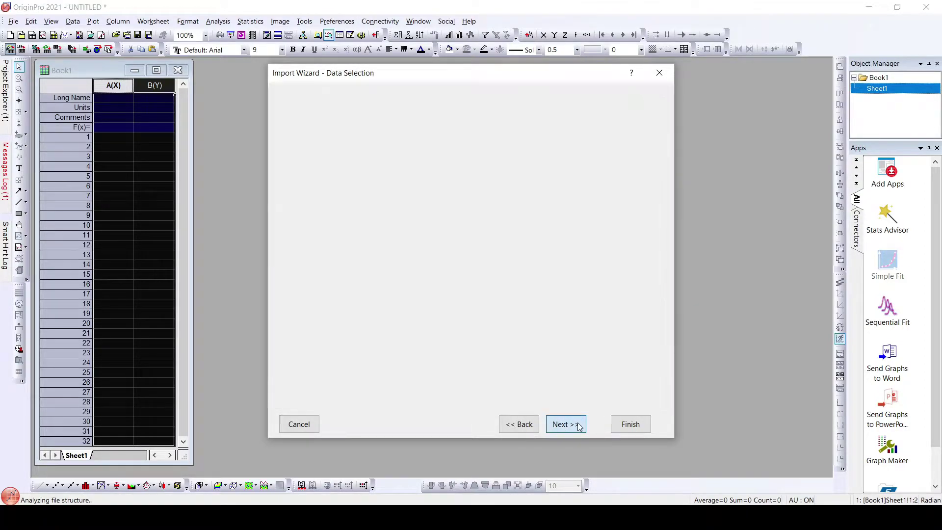
{"action": "left_click", "coordinate": [579, 423]}
{"action": "left_click", "coordinate": [631, 432]}
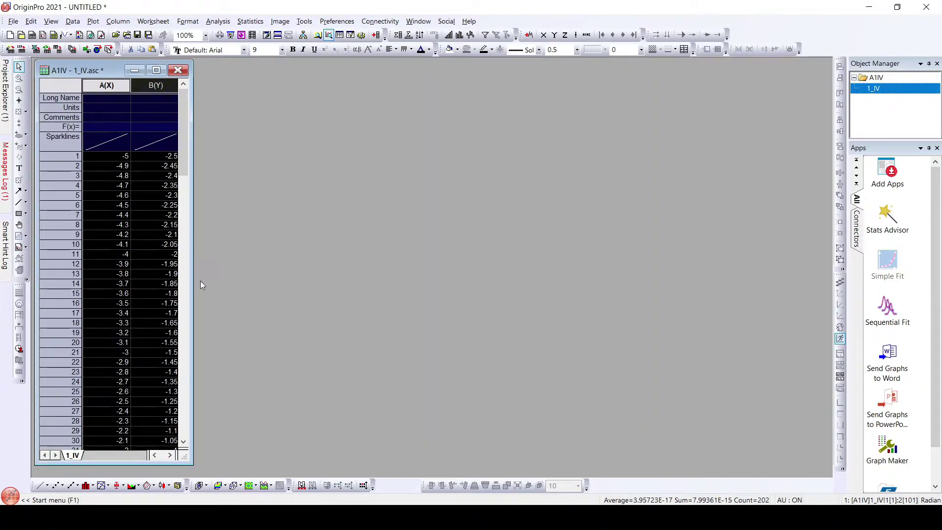
Plot column B against A as a scatter graph and enlarge the Graph1 window.
{"action": "left_click_drag", "start_coordinate": [193, 267], "coordinate": [231, 262]}
{"action": "left_click", "coordinate": [55, 485]}
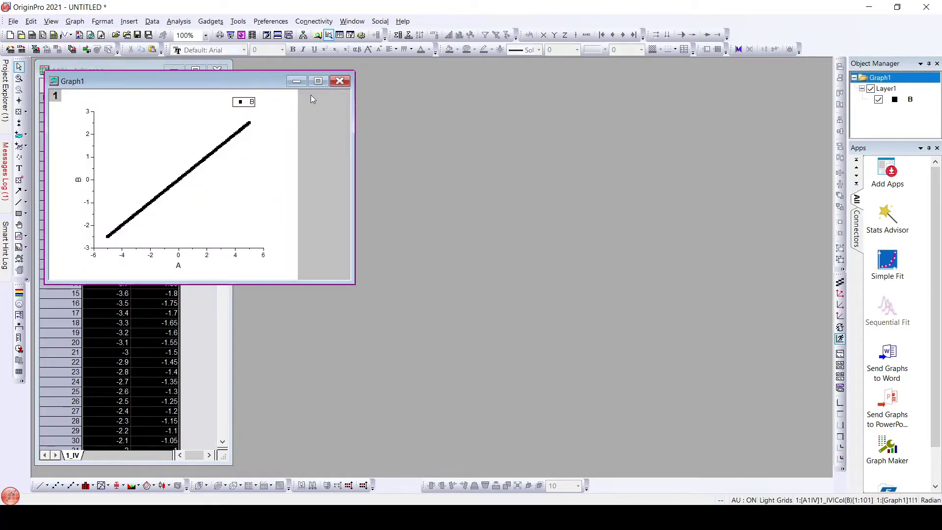
{"action": "left_click_drag", "start_coordinate": [355, 283], "coordinate": [386, 349]}
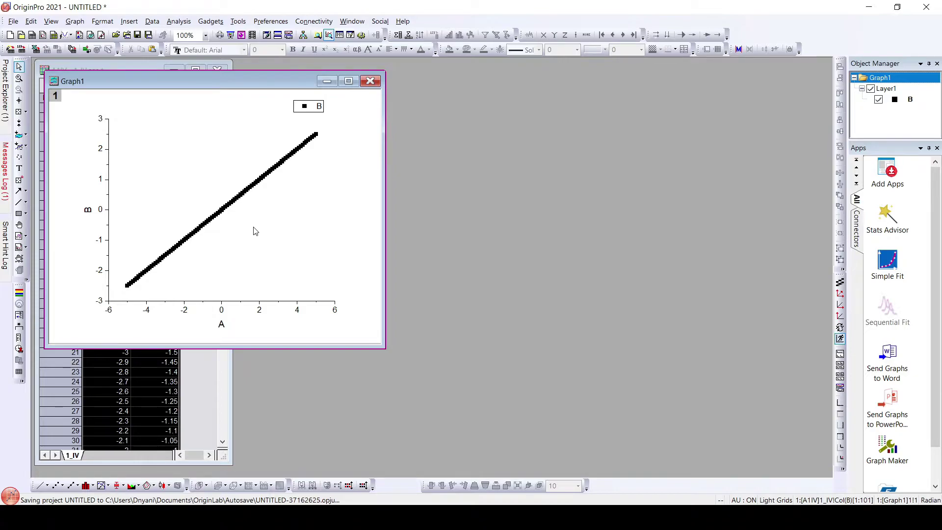
Run a Linear Fit on the B-versus-A data and switch to the FitLinear1 report.
{"action": "left_click", "coordinate": [185, 24]}
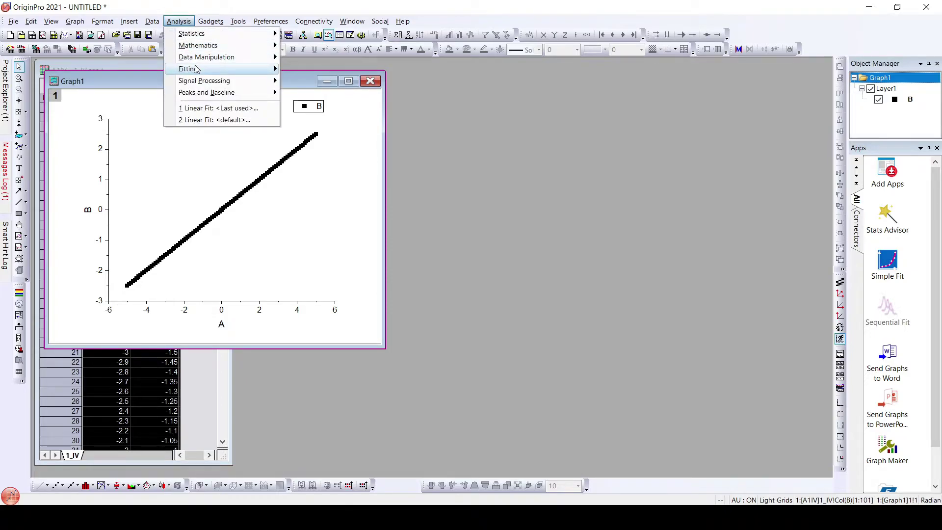
{"action": "mouse_move", "coordinate": [195, 68]}
{"action": "mouse_move", "coordinate": [329, 74]}
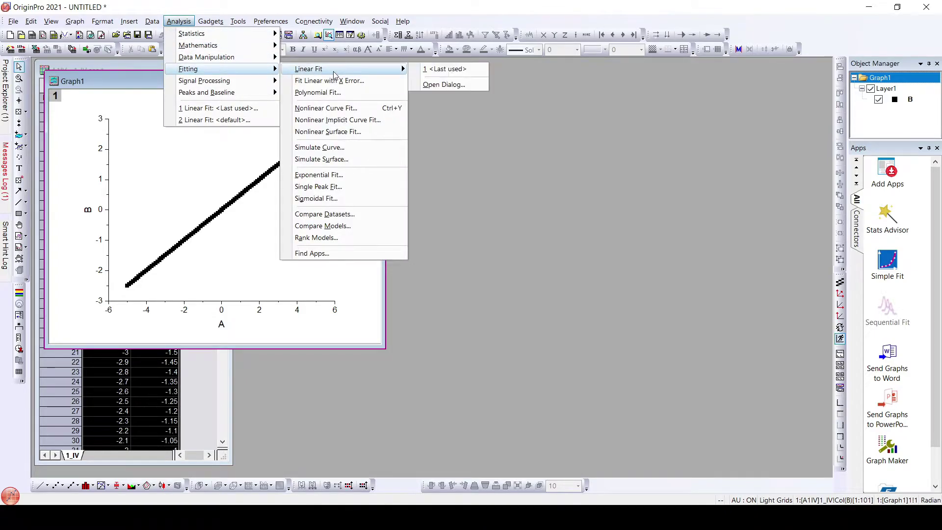
{"action": "left_click", "coordinate": [447, 86]}
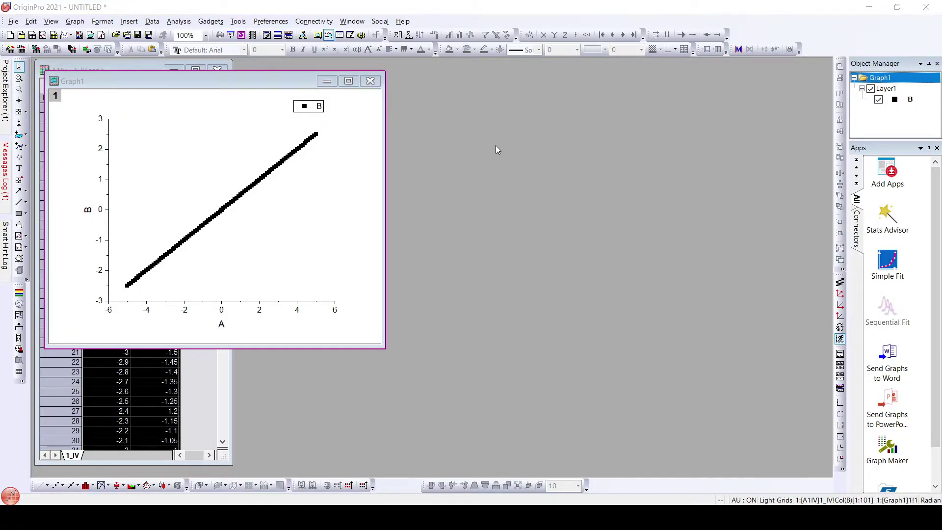
{"action": "left_click", "coordinate": [566, 322]}
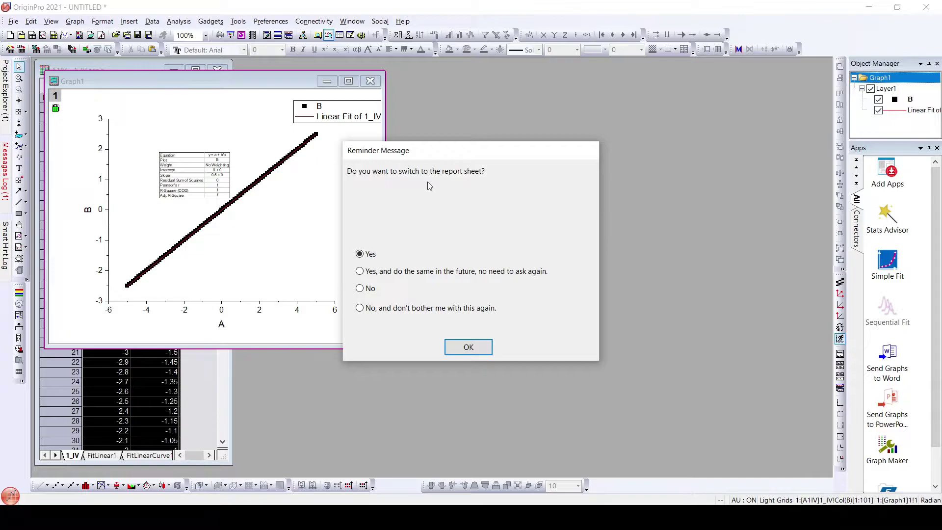
{"action": "left_click", "coordinate": [476, 347]}
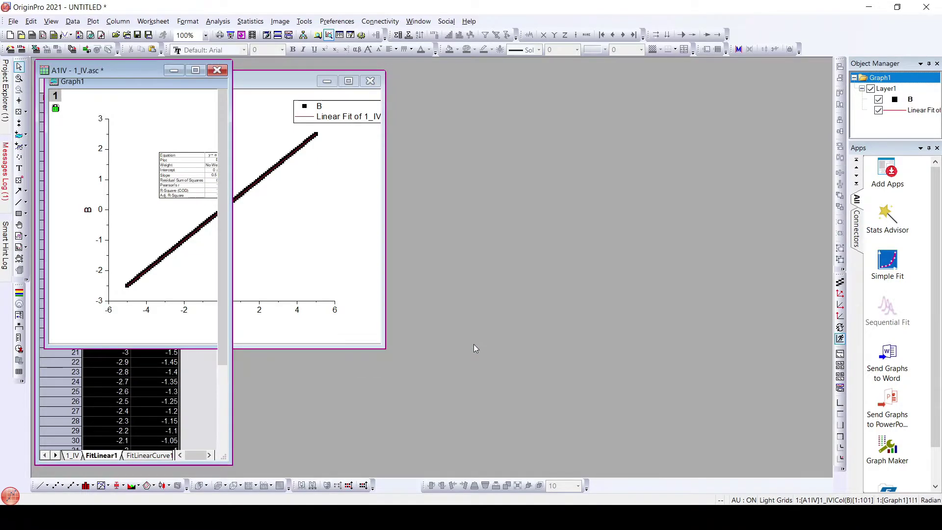
Widen the report to show the 0.5 slope, then move it aside to reveal the graph.
{"action": "left_click_drag", "start_coordinate": [230, 461], "coordinate": [521, 461]}
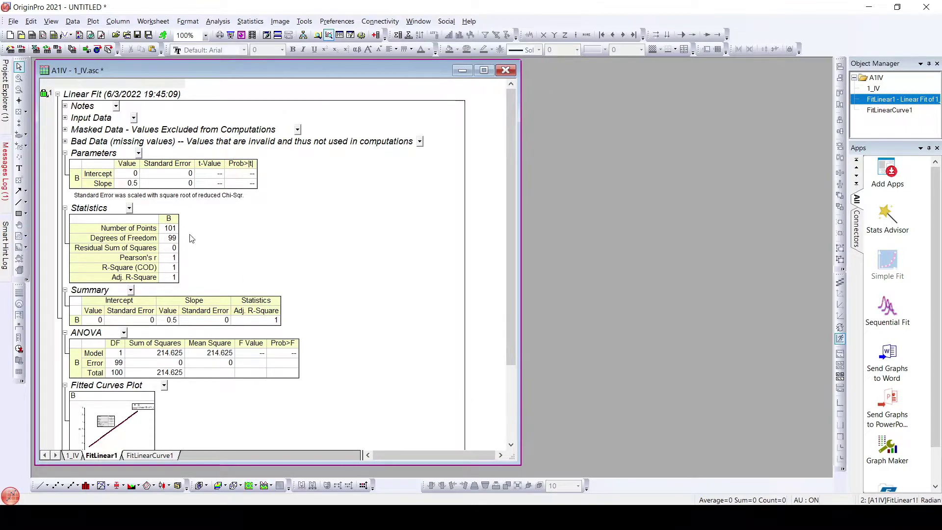
{"action": "left_click", "coordinate": [136, 184]}
{"action": "left_click_drag", "start_coordinate": [292, 80], "coordinate": [579, 119]}
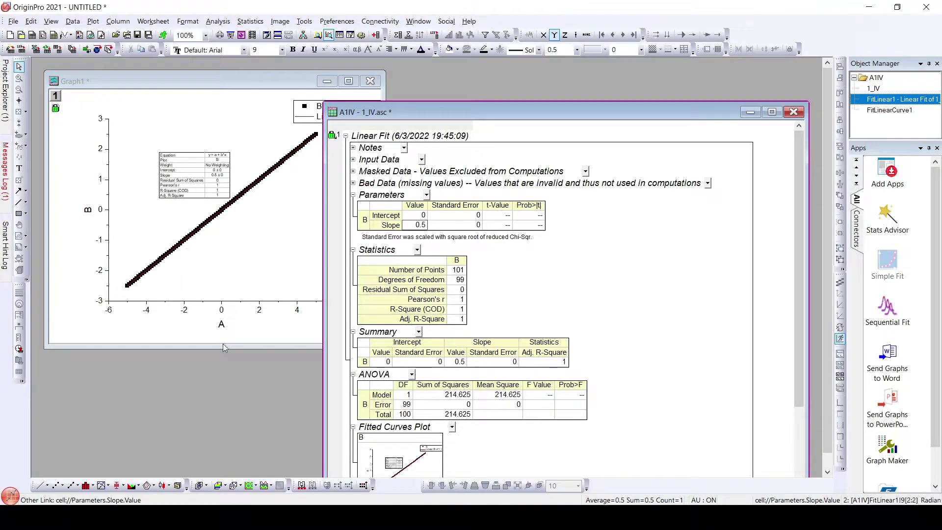
{"action": "left_click", "coordinate": [221, 326]}
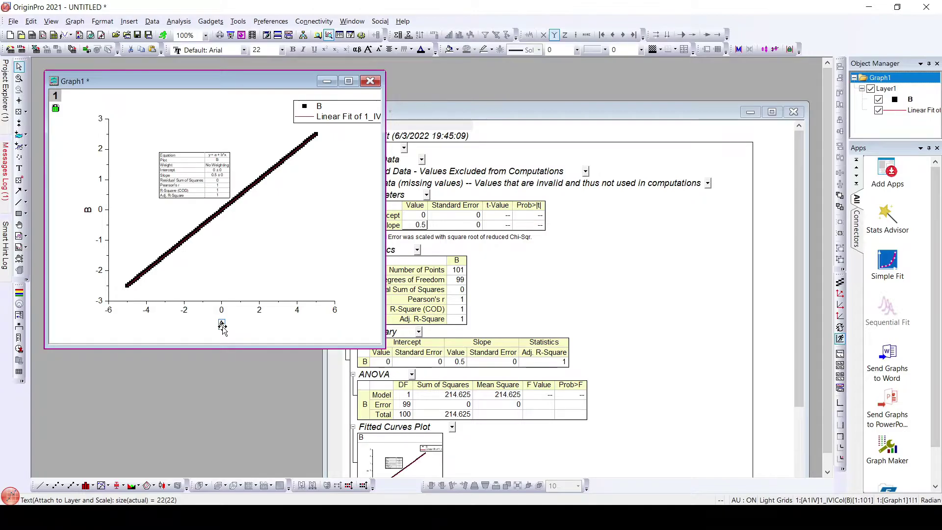
Change the graph's x-axis title from A to V.
{"action": "right_click", "coordinate": [222, 330]}
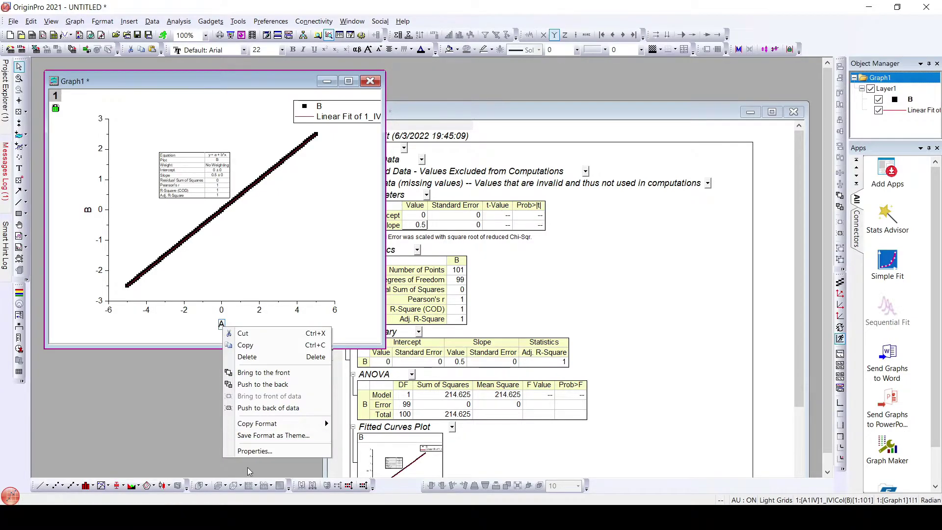
{"action": "left_click", "coordinate": [235, 451]}
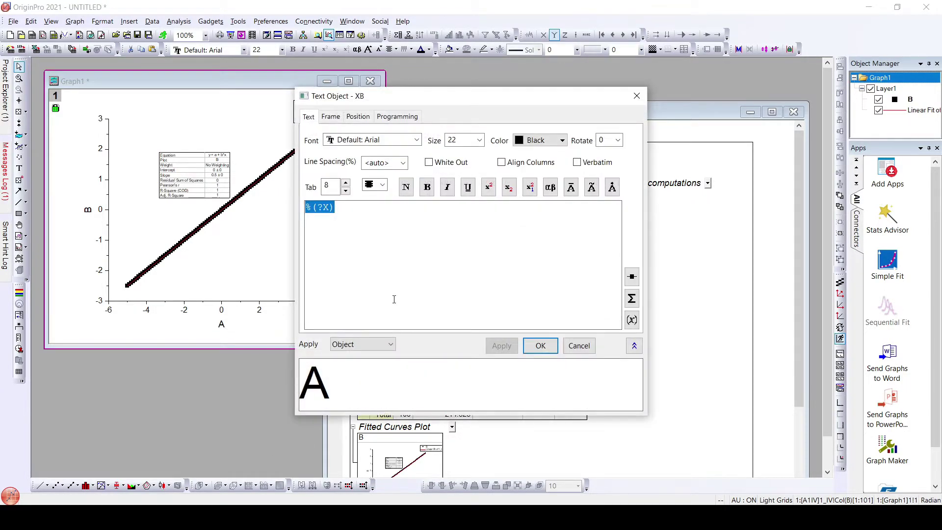
{"action": "type", "text": "V"}
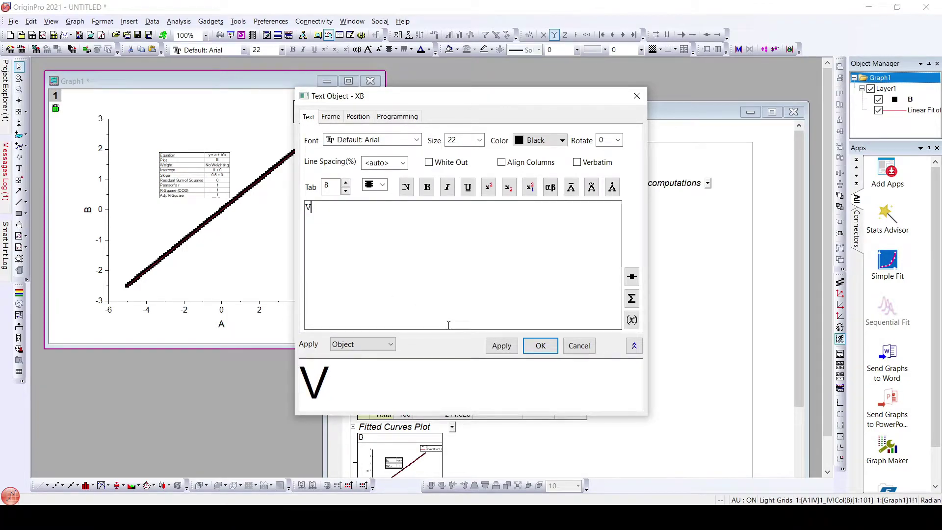
{"action": "left_click", "coordinate": [505, 348]}
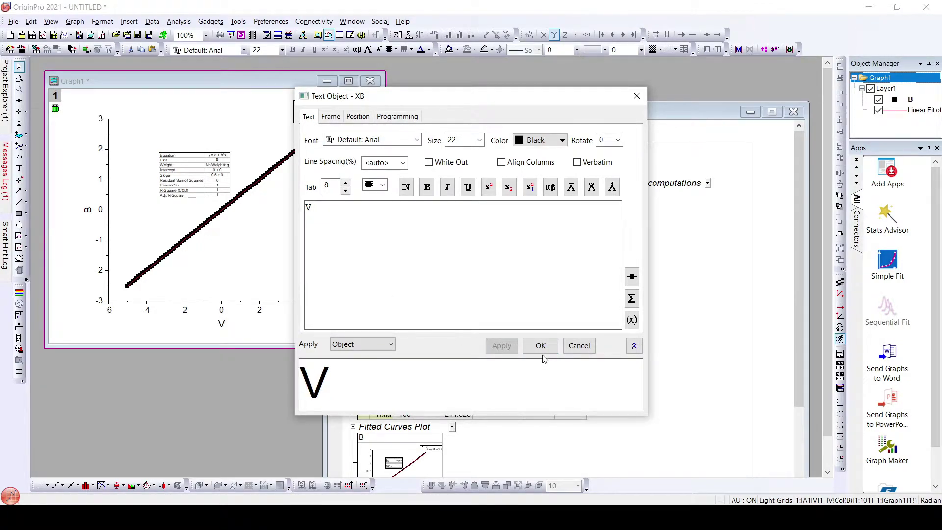
{"action": "left_click", "coordinate": [539, 347]}
Delete the %(?Y) text from the Y-axis title so it shows no label.
{"action": "left_click", "coordinate": [88, 210]}
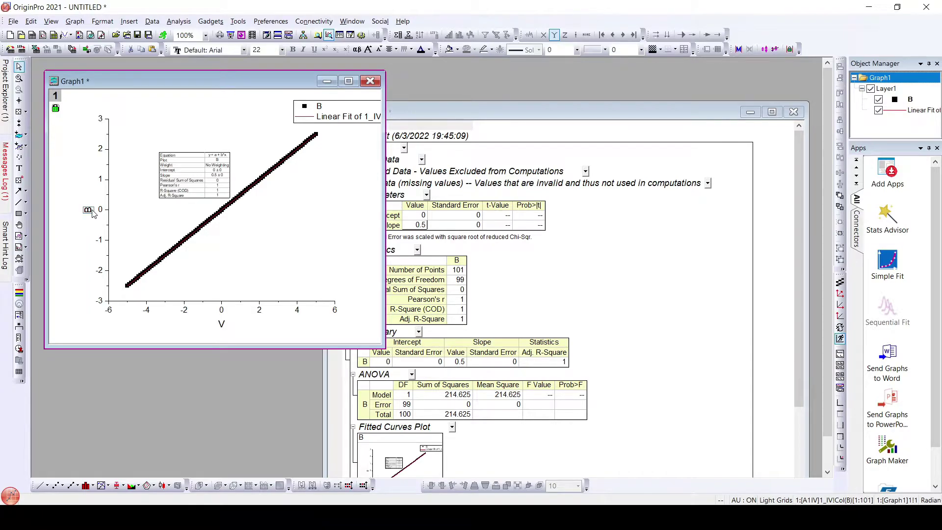
{"action": "right_click", "coordinate": [90, 210]}
{"action": "left_click", "coordinate": [145, 333]}
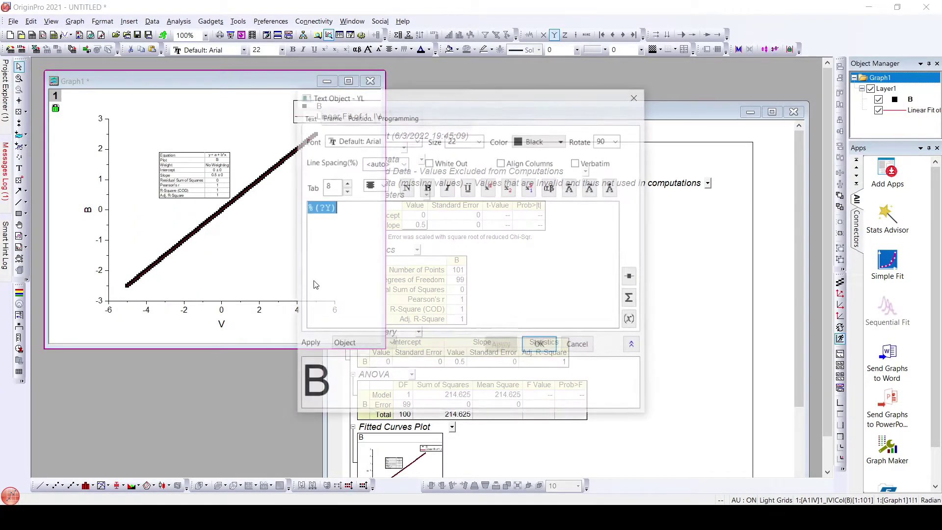
{"action": "key", "text": "Delete"}
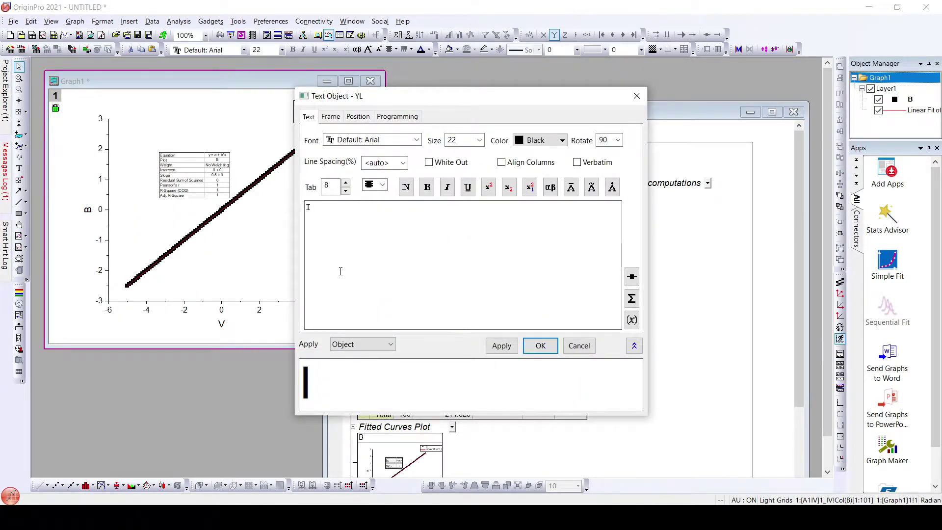
{"action": "left_click", "coordinate": [542, 347]}
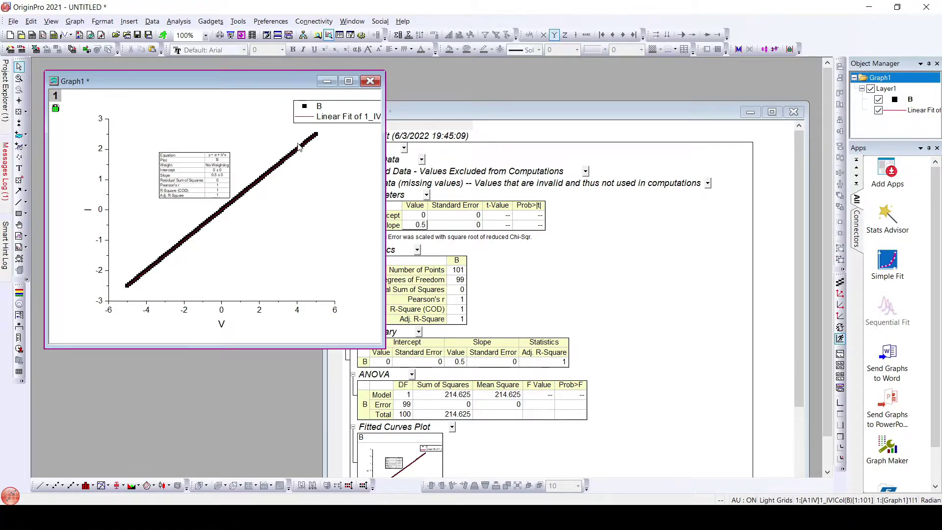
Bring the A1IV workbook forward and look through its 1_IV, FitLinear1 and FitLinearCurve1 sheets.
{"action": "left_click_drag", "start_coordinate": [538, 105], "coordinate": [497, 64]}
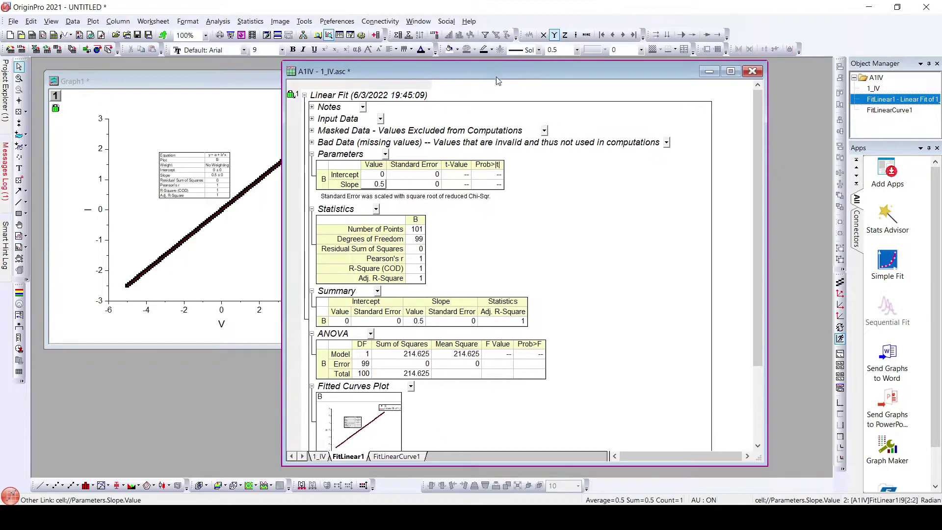
{"action": "left_click", "coordinate": [321, 457]}
{"action": "left_click", "coordinate": [360, 456]}
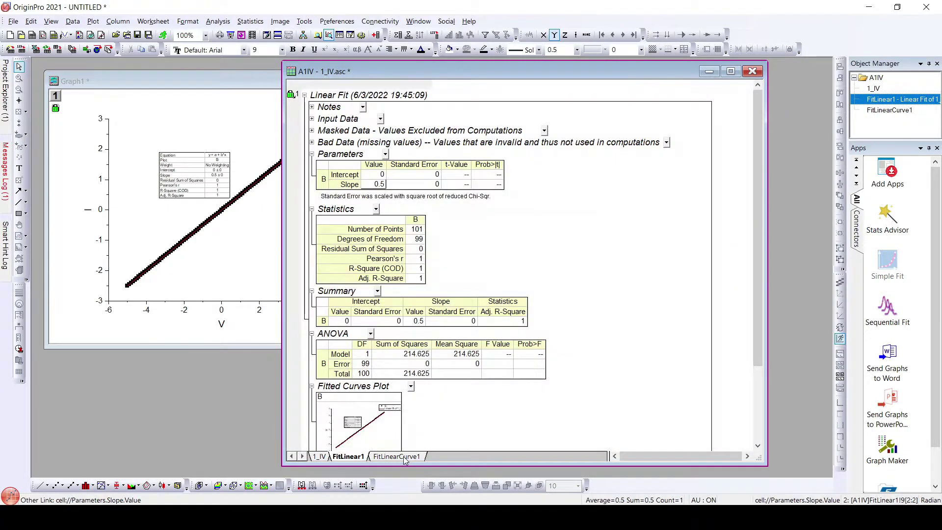
{"action": "left_click", "coordinate": [405, 458]}
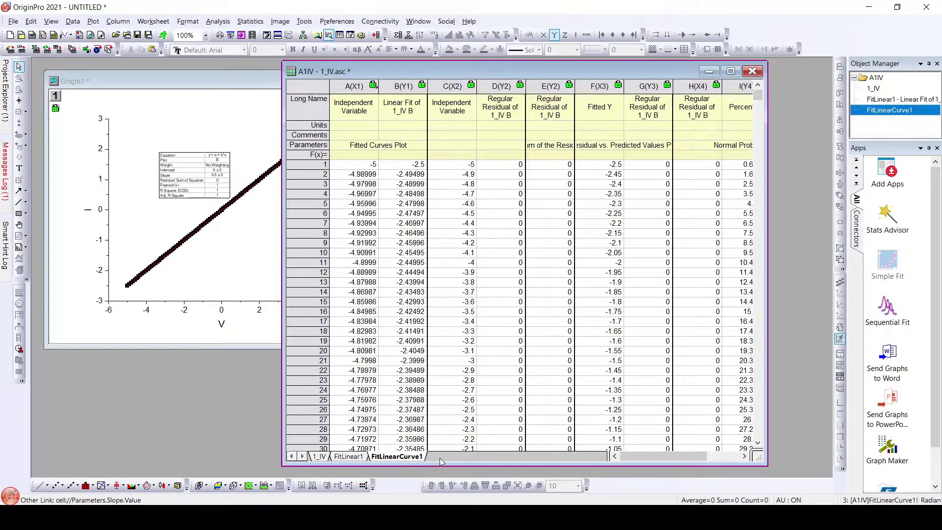
Insert a new worksheet into A1IV and name it Results.
{"action": "right_click", "coordinate": [409, 458]}
{"action": "left_click", "coordinate": [432, 287]}
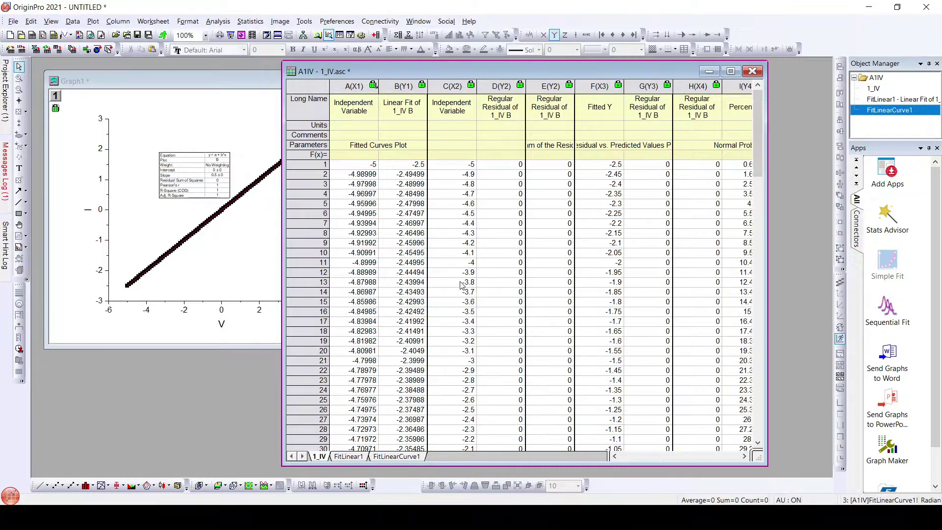
{"action": "double_click", "coordinate": [447, 458]}
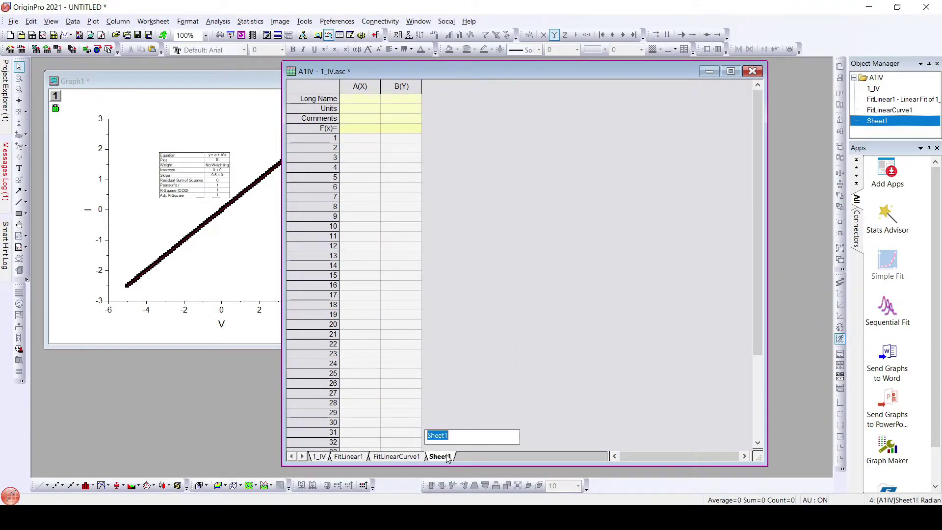
{"action": "type", "text": "Results"}
{"action": "key", "text": "Return"}
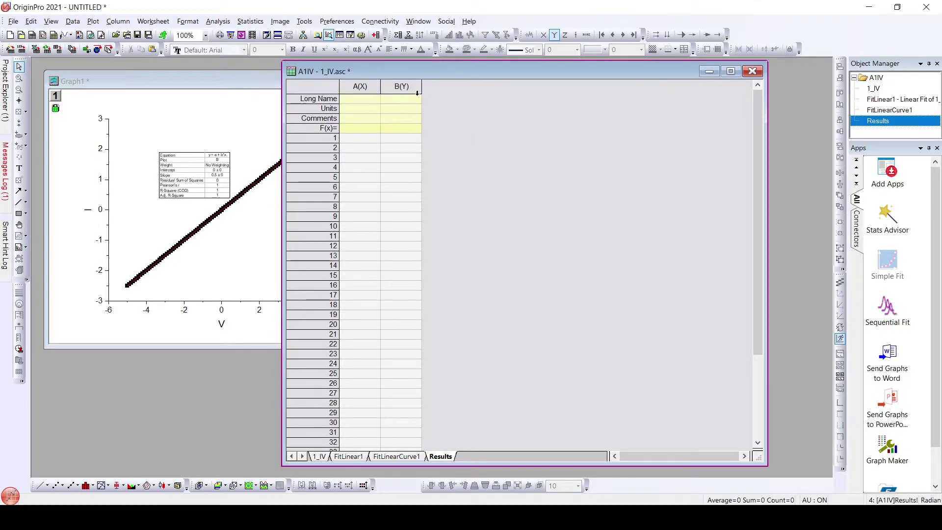
{"action": "right_click", "coordinate": [368, 141]}
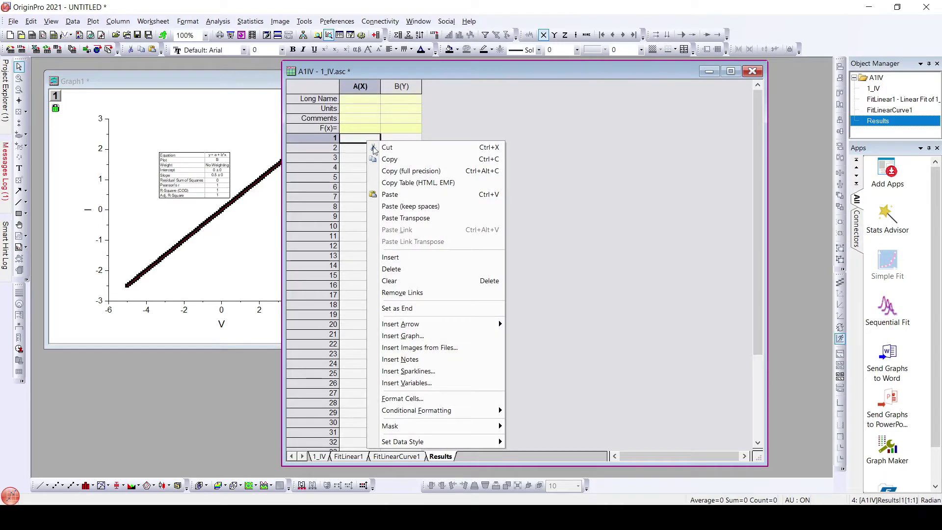
Insert the workbook's Long Name, 1_IV.asc, into cell A1 as a link.
{"action": "left_click", "coordinate": [413, 383]}
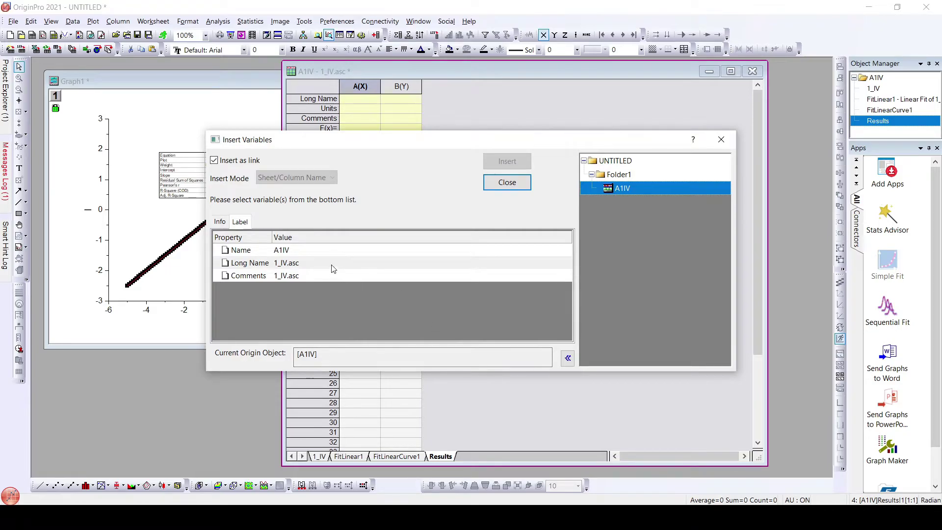
{"action": "left_click", "coordinate": [332, 268]}
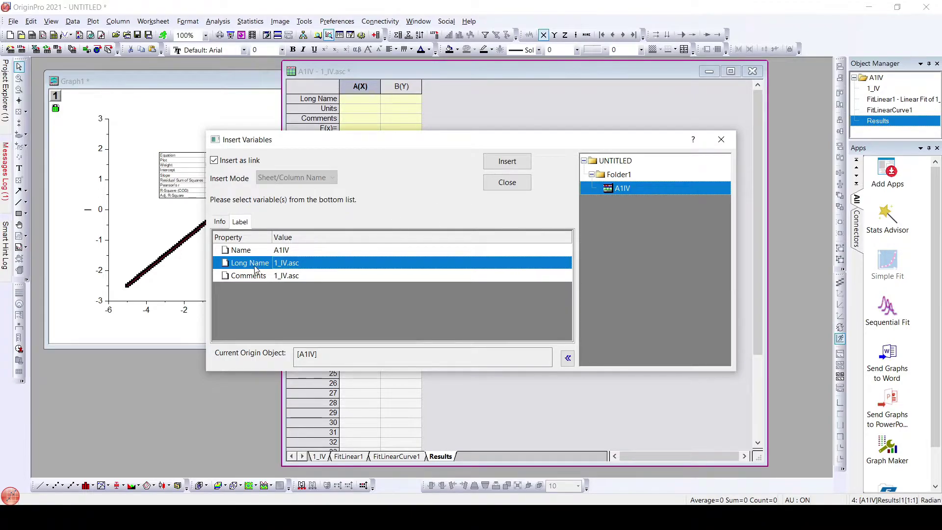
{"action": "left_click", "coordinate": [507, 162]}
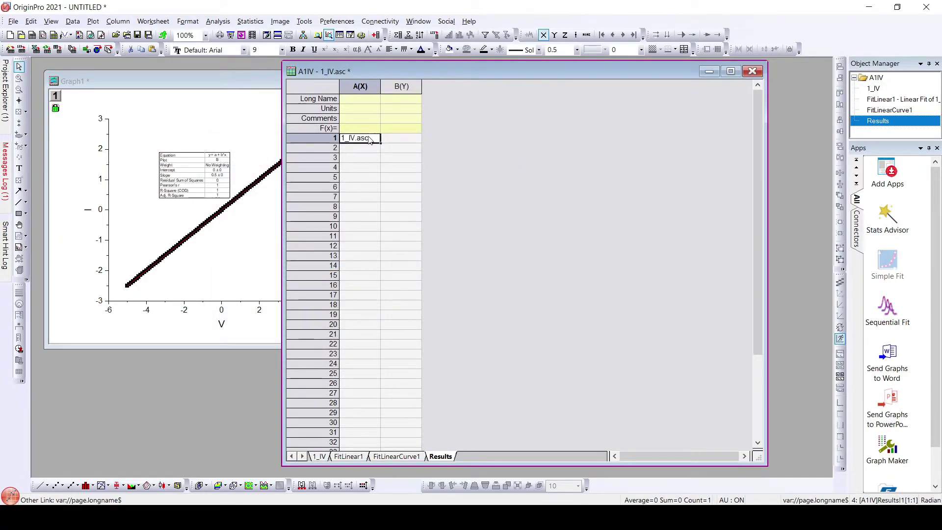
{"action": "left_click", "coordinate": [398, 139]}
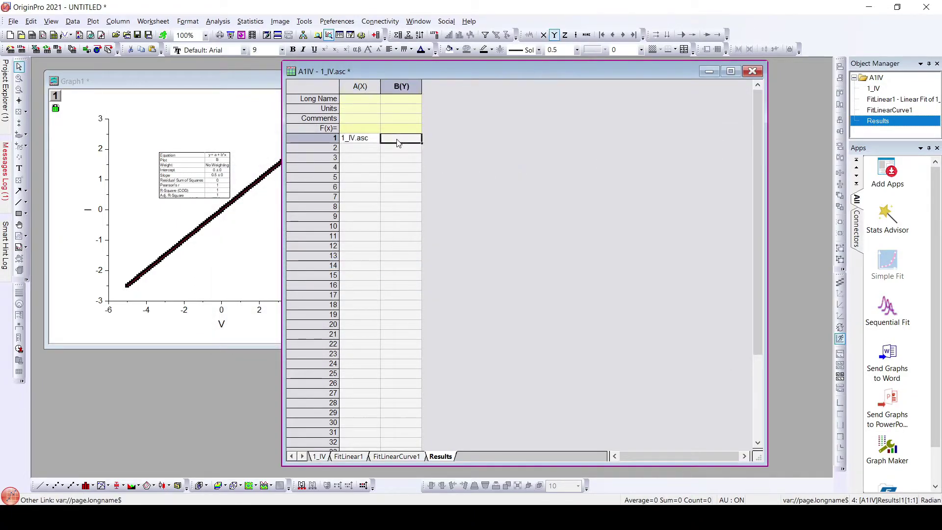
Copy the 0.5 Slope value from the FitLinear1 report.
{"action": "left_click", "coordinate": [352, 457]}
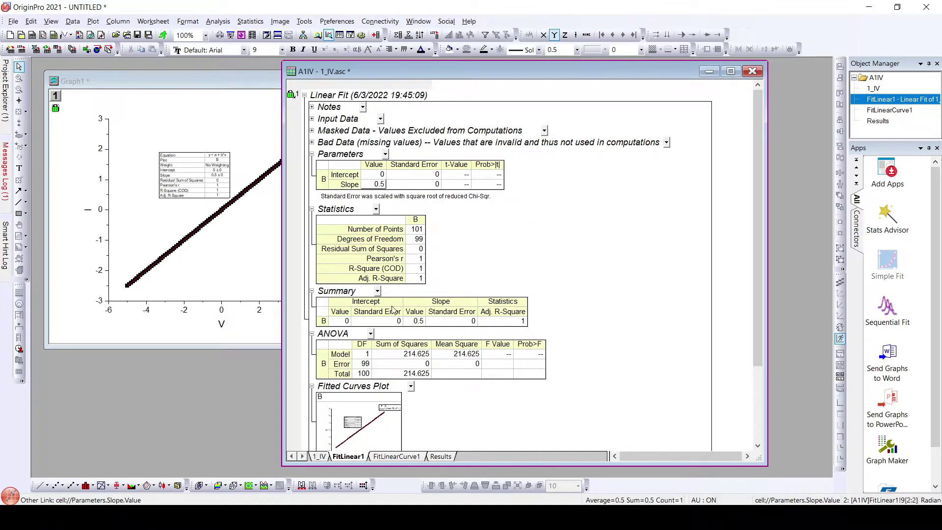
{"action": "mouse_move", "coordinate": [381, 405]}
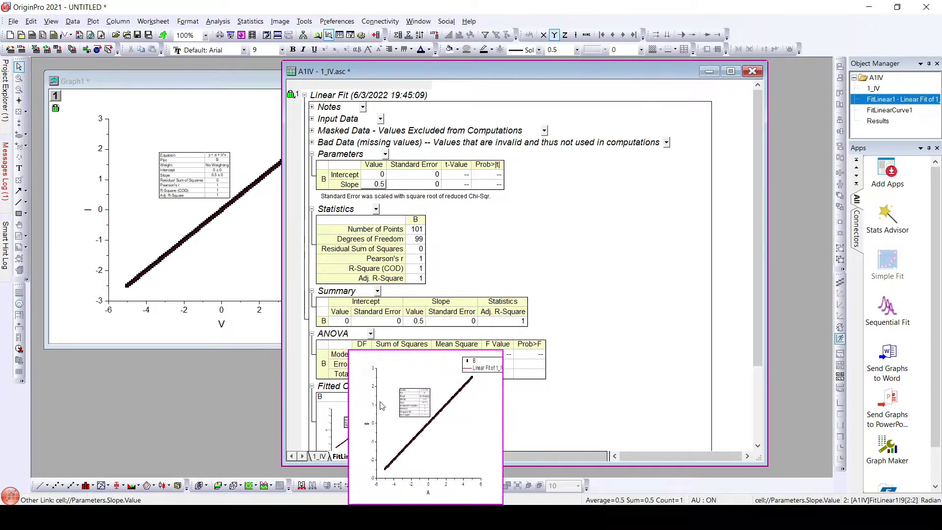
{"action": "right_click", "coordinate": [377, 187]}
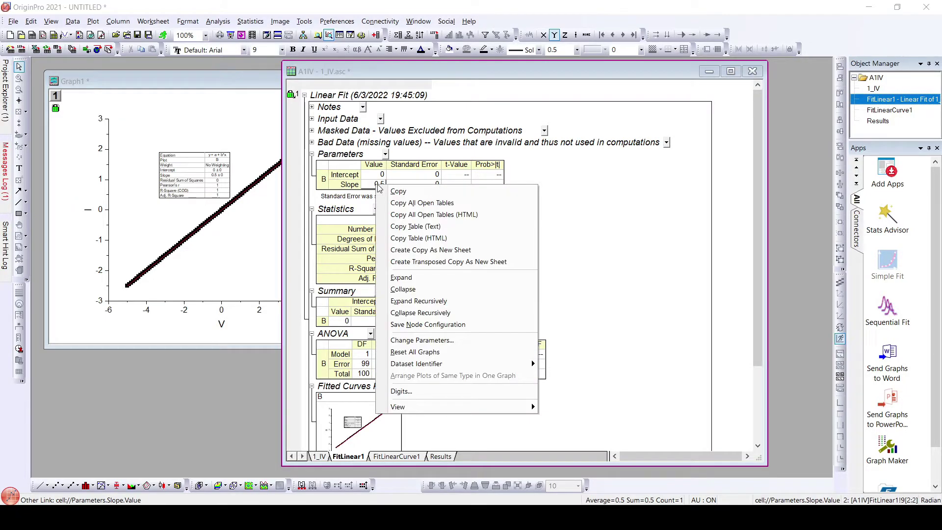
{"action": "left_click", "coordinate": [393, 191]}
{"action": "left_click", "coordinate": [440, 456]}
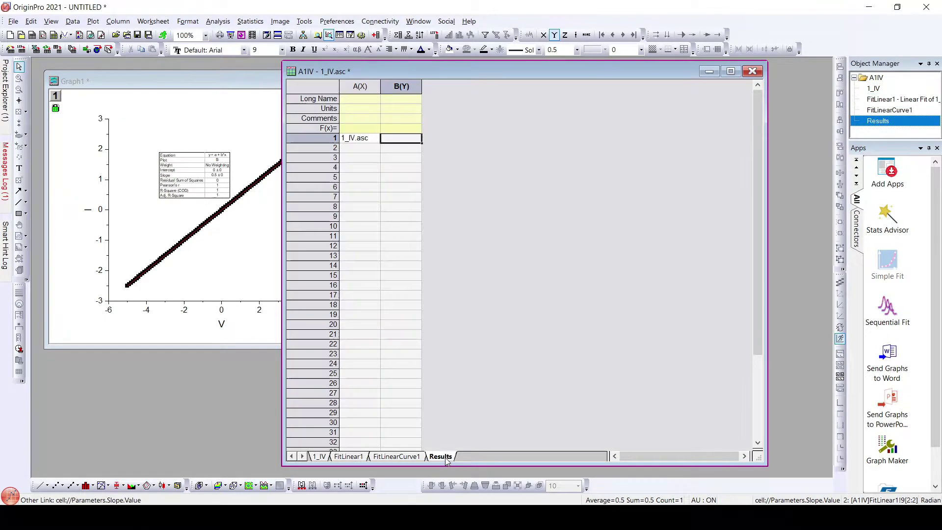
{"action": "right_click", "coordinate": [404, 137]}
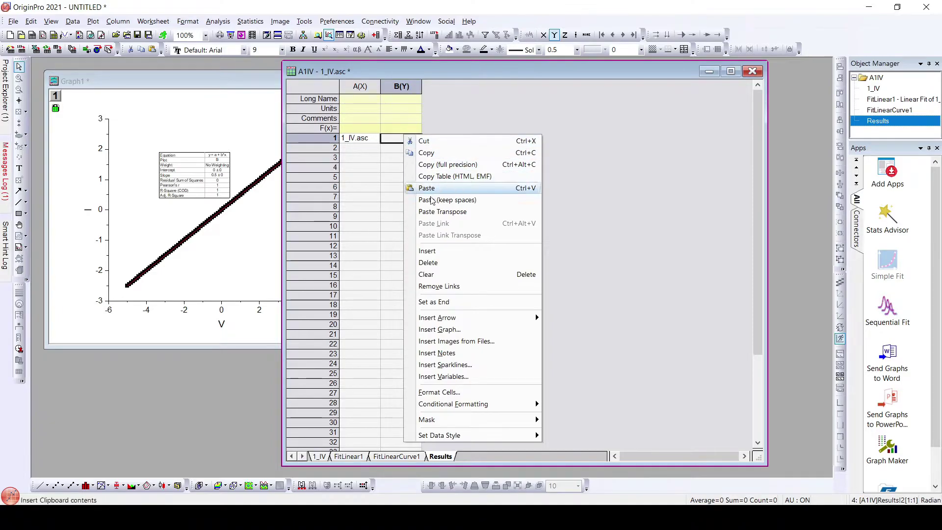
{"action": "left_click", "coordinate": [392, 140]}
Paste the copied slope into Results cell B1 as a live link.
{"action": "left_click", "coordinate": [339, 457]}
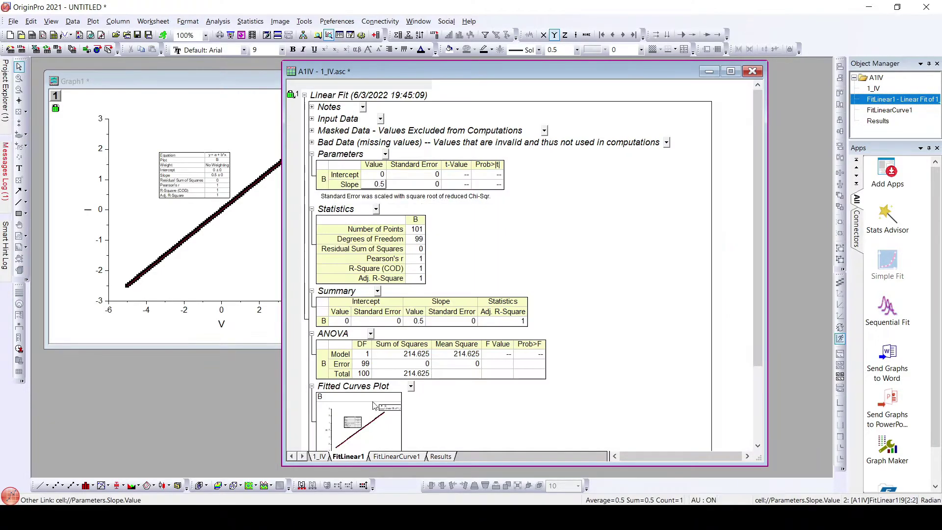
{"action": "right_click", "coordinate": [391, 189]}
{"action": "left_click", "coordinate": [391, 191]}
{"action": "left_click", "coordinate": [440, 457]}
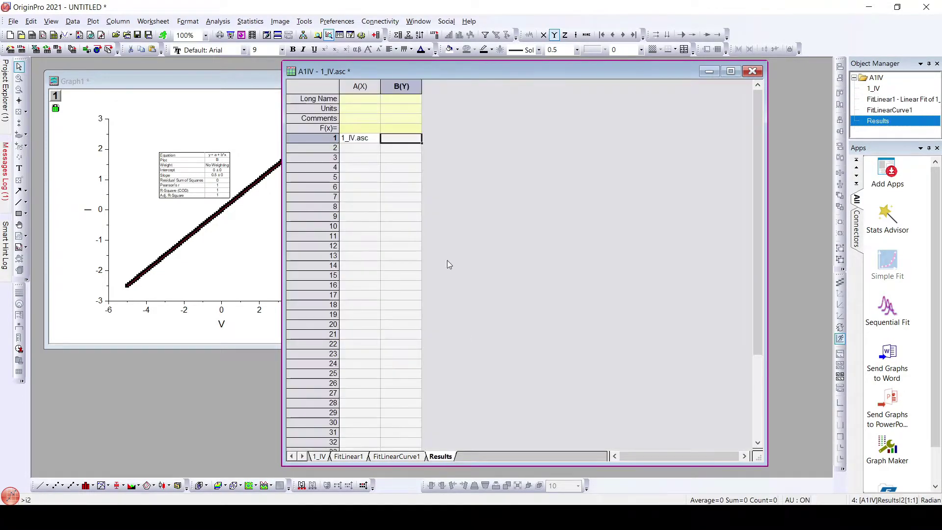
{"action": "right_click", "coordinate": [403, 139]}
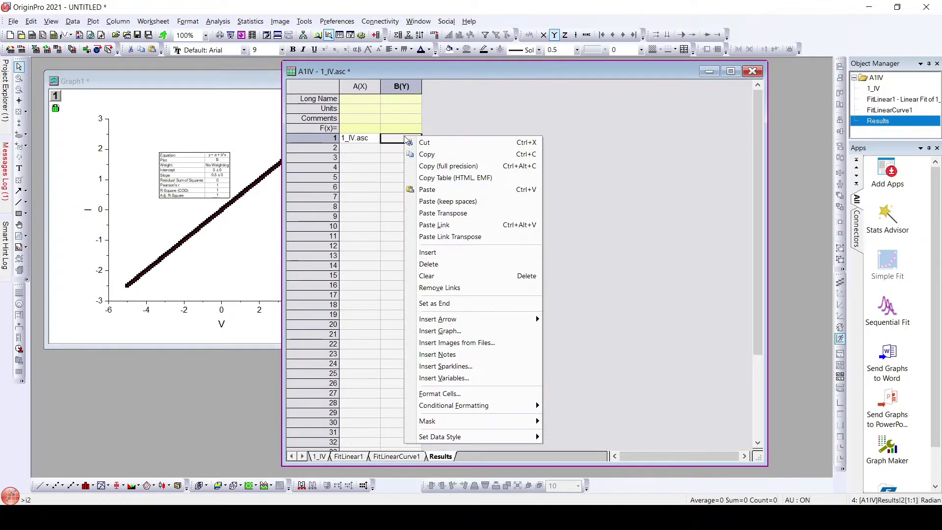
{"action": "left_click", "coordinate": [447, 225]}
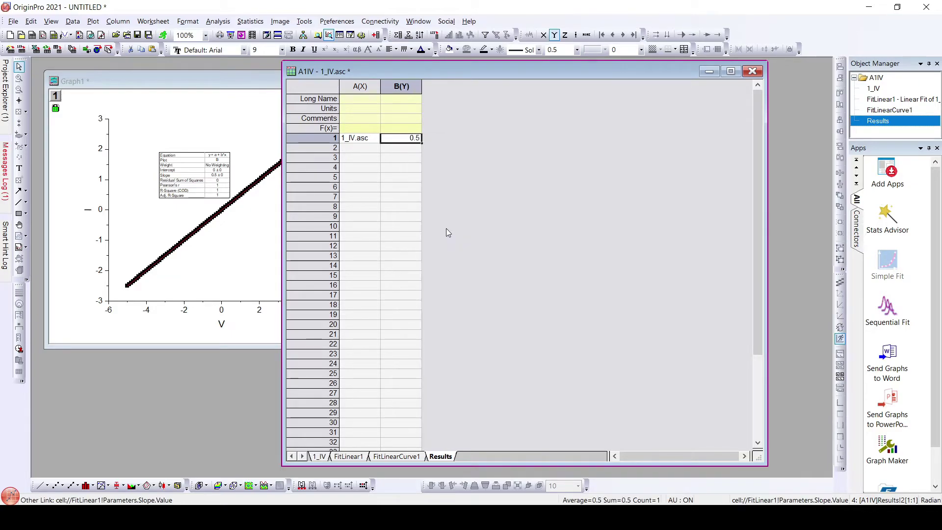
{"action": "left_click", "coordinate": [339, 456]}
{"action": "left_click", "coordinate": [444, 456]}
Add column C with the long name Resistance and fill it with the formula 1/b.
{"action": "left_click", "coordinate": [377, 36]}
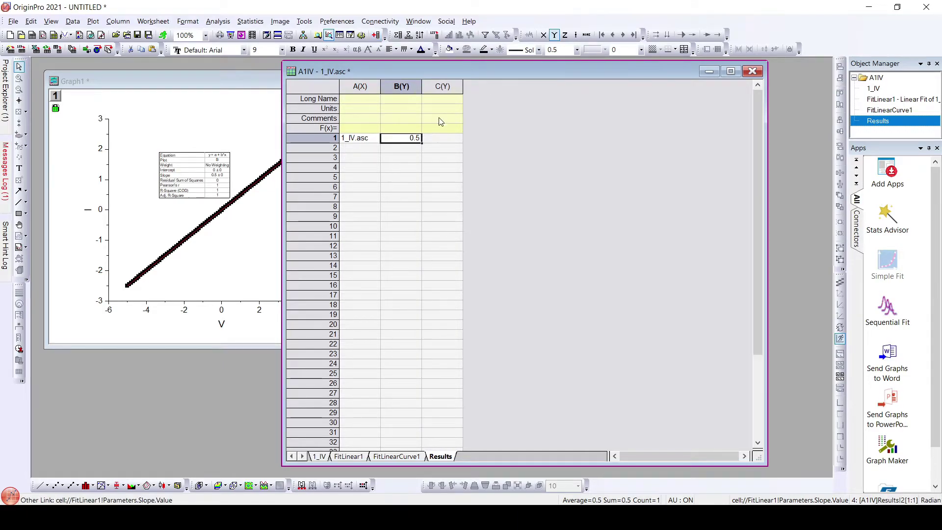
{"action": "left_click", "coordinate": [445, 103]}
{"action": "type", "text": "R"}
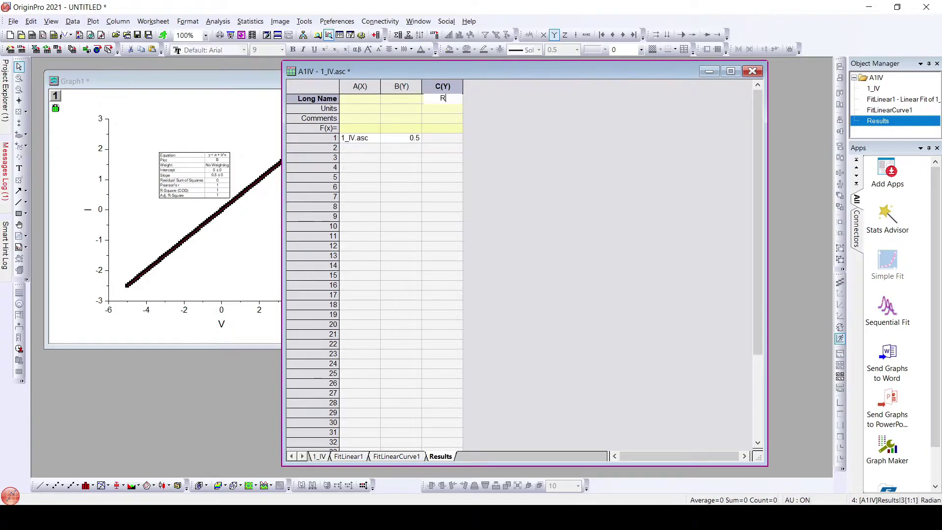
{"action": "type", "text": "esistance"}
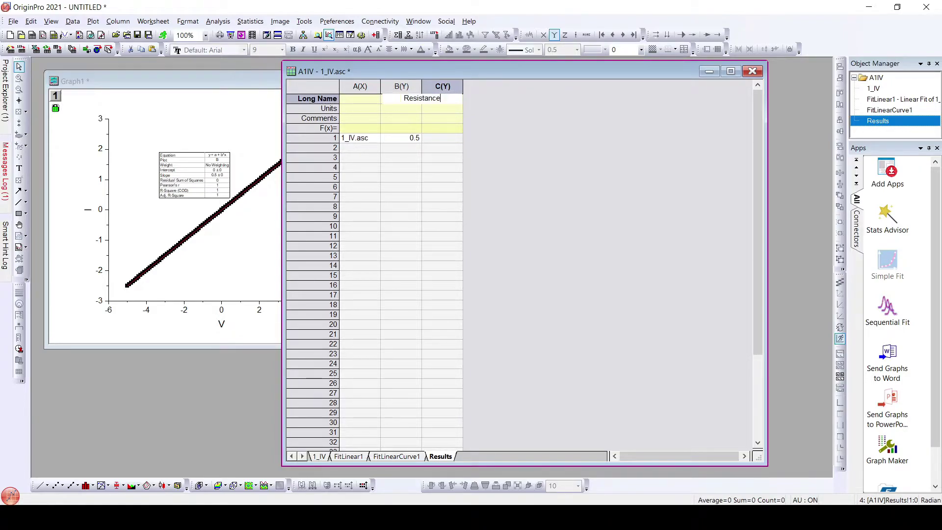
{"action": "left_click", "coordinate": [457, 129]}
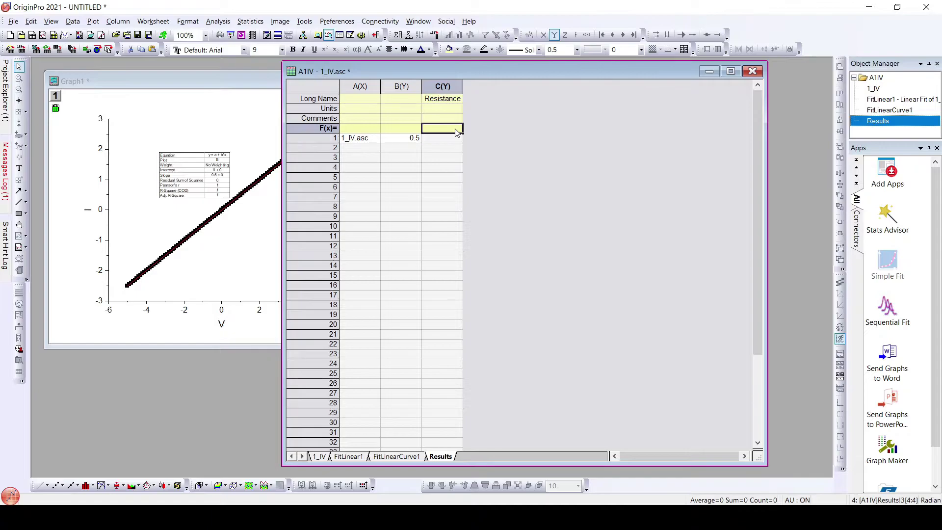
{"action": "type", "text": "1/"}
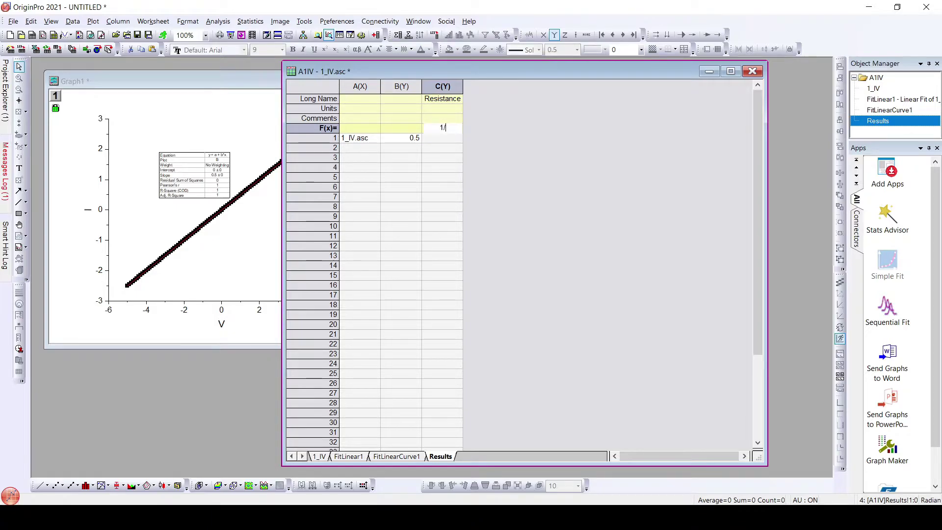
{"action": "type", "text": "b"}
{"action": "key", "text": "Return"}
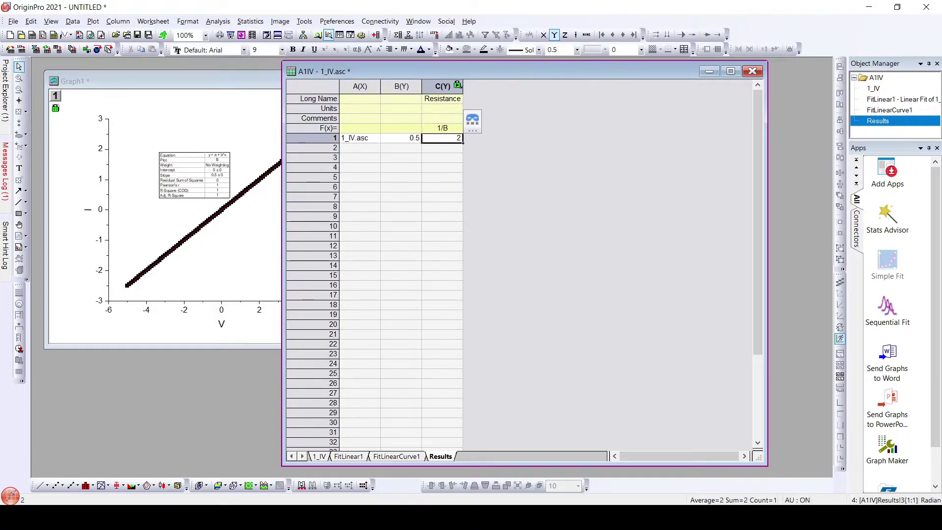
{"action": "left_click", "coordinate": [447, 109]}
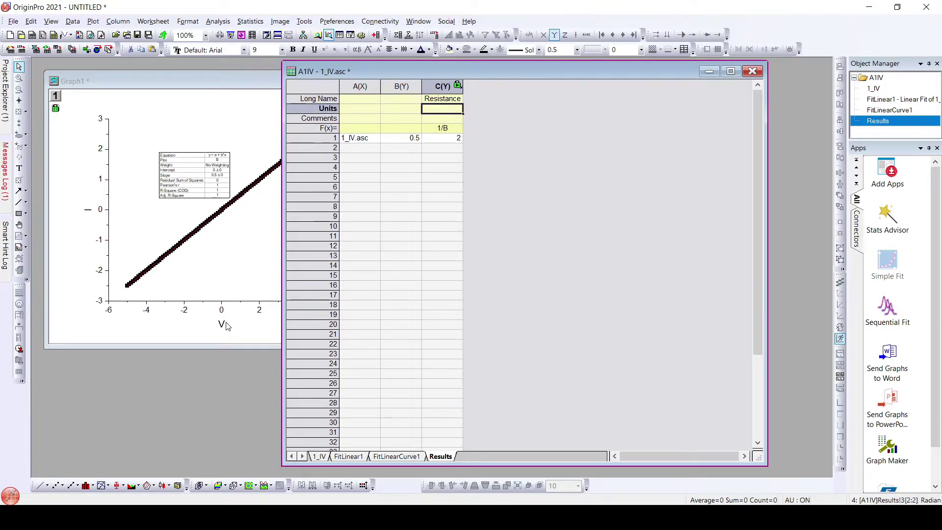
{"action": "left_click", "coordinate": [226, 327]}
Try a Greek Ω in the V axis title, cancel, then enter Ω as column C's units.
{"action": "right_click", "coordinate": [226, 326]}
{"action": "left_click", "coordinate": [247, 448]}
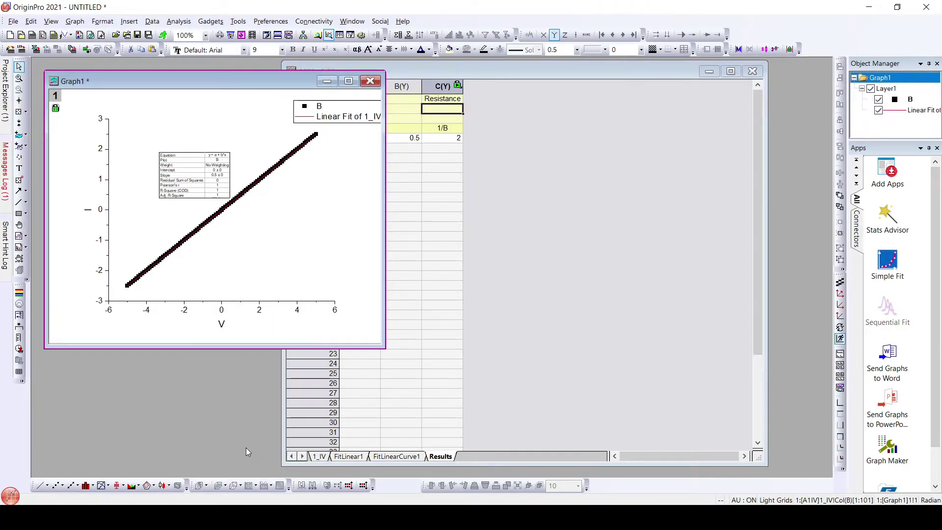
{"action": "type", "text": "W"}
{"action": "key", "text": "shift+Left"}
{"action": "left_click", "coordinate": [548, 189]}
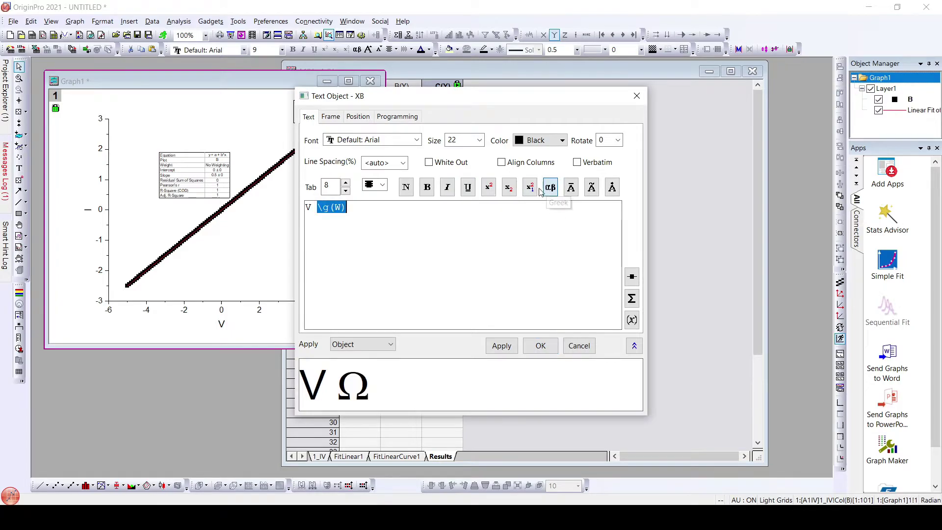
{"action": "key", "text": "BackSpace"}
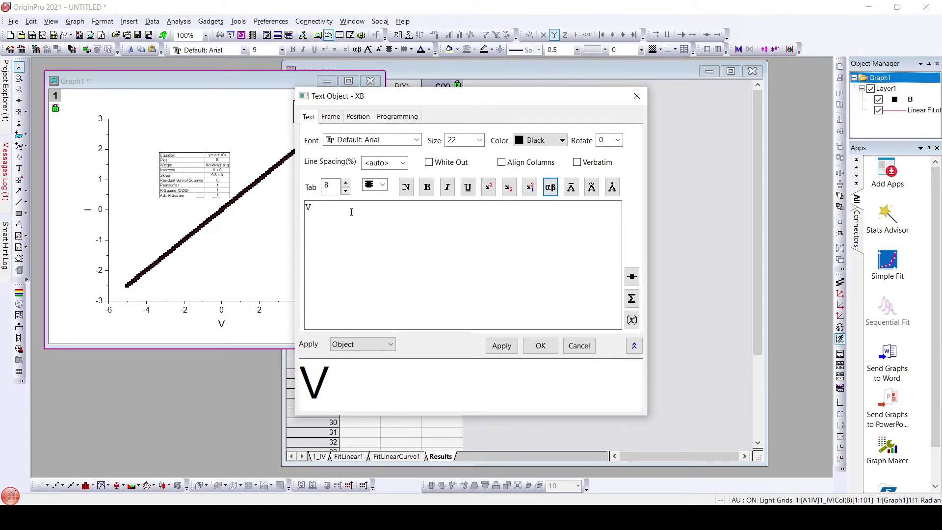
{"action": "left_click", "coordinate": [579, 346]}
{"action": "left_click", "coordinate": [449, 112]}
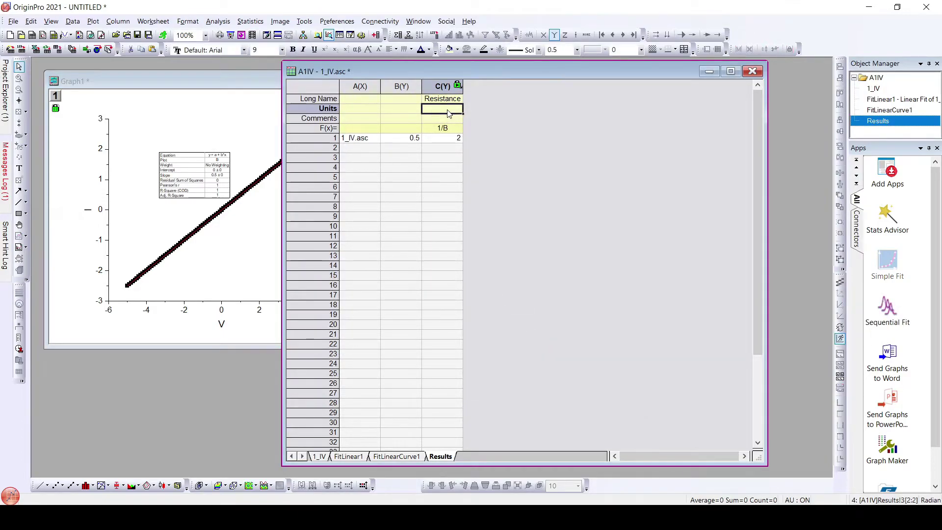
{"action": "left_click", "coordinate": [481, 120]}
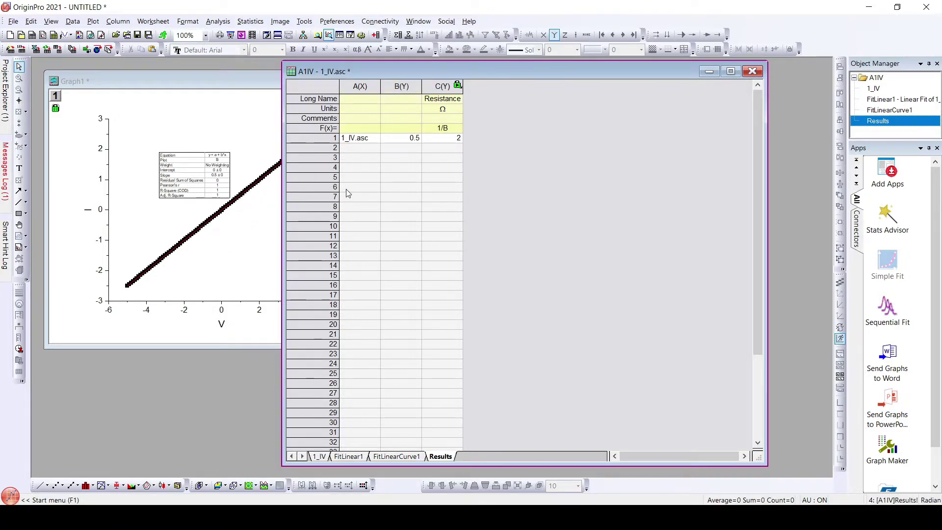
Rename the FitLinear1 sheet to Data, then return to the Results sheet.
{"action": "left_click", "coordinate": [343, 457]}
{"action": "double_click", "coordinate": [344, 457]}
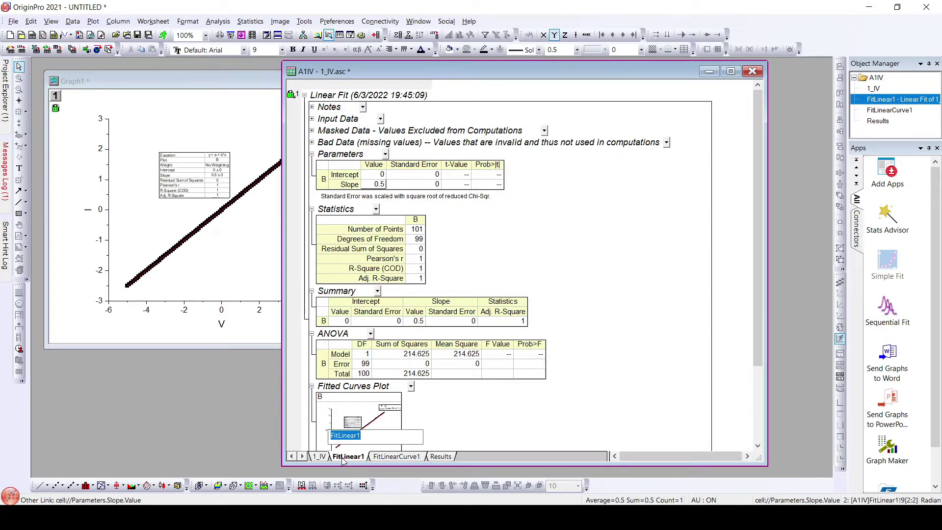
{"action": "type", "text": "Data"}
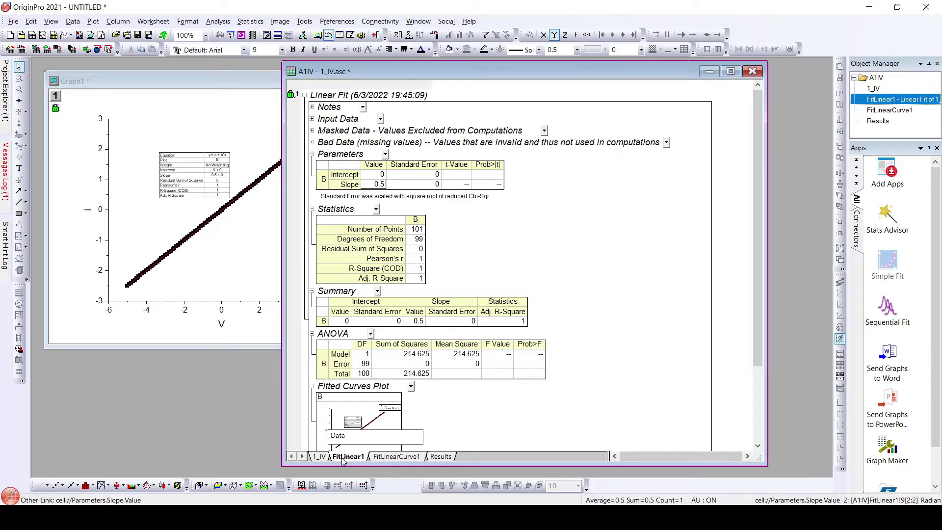
{"action": "key", "text": "Return"}
{"action": "left_click", "coordinate": [318, 460]}
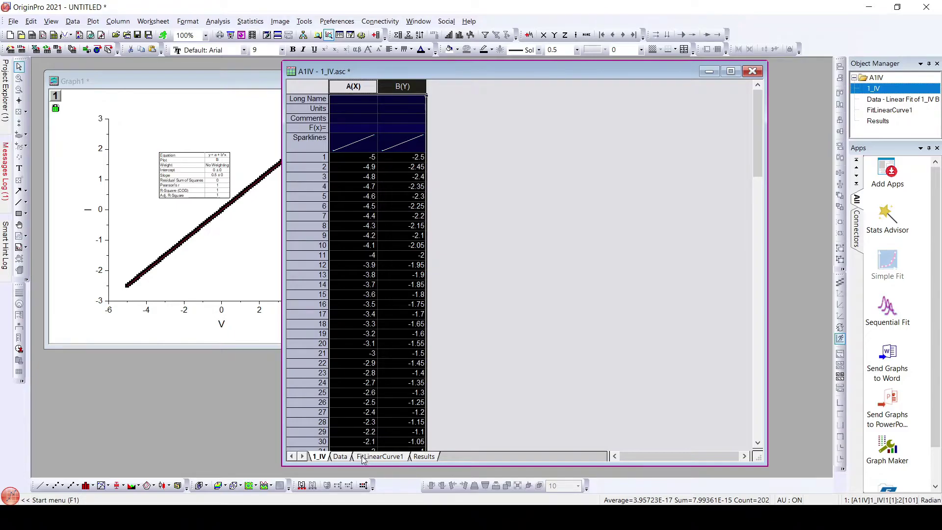
{"action": "left_click", "coordinate": [425, 457]}
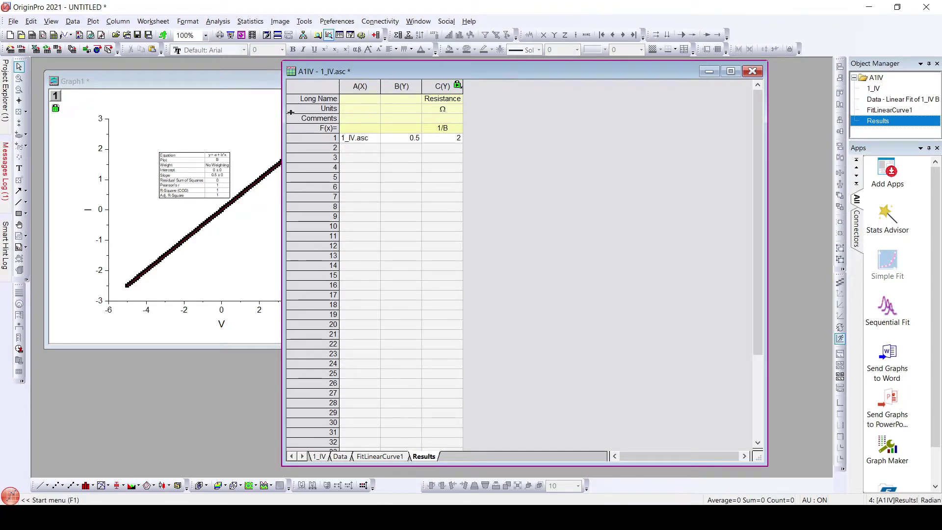
Save the A1IV workbook as analysis template 'Resistance Calculator', replacing the existing template file.
{"action": "left_click", "coordinate": [9, 23]}
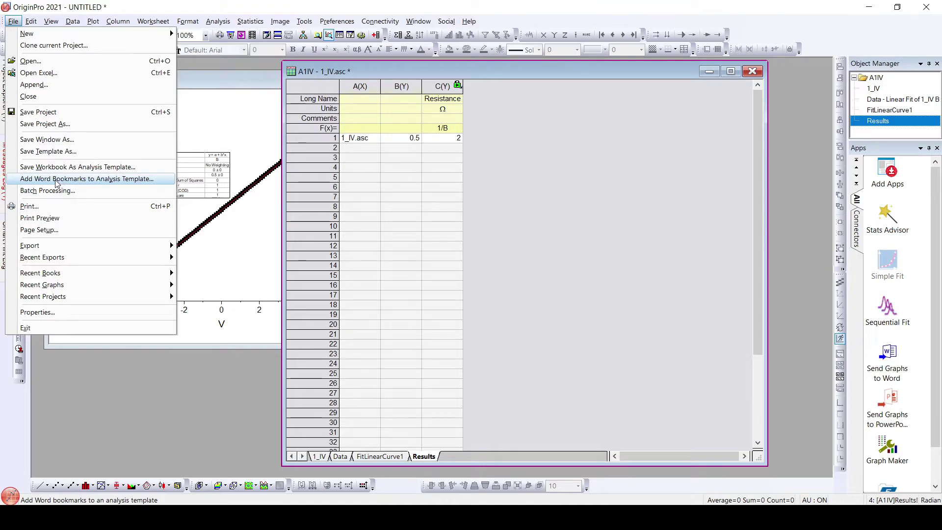
{"action": "left_click", "coordinate": [79, 168]}
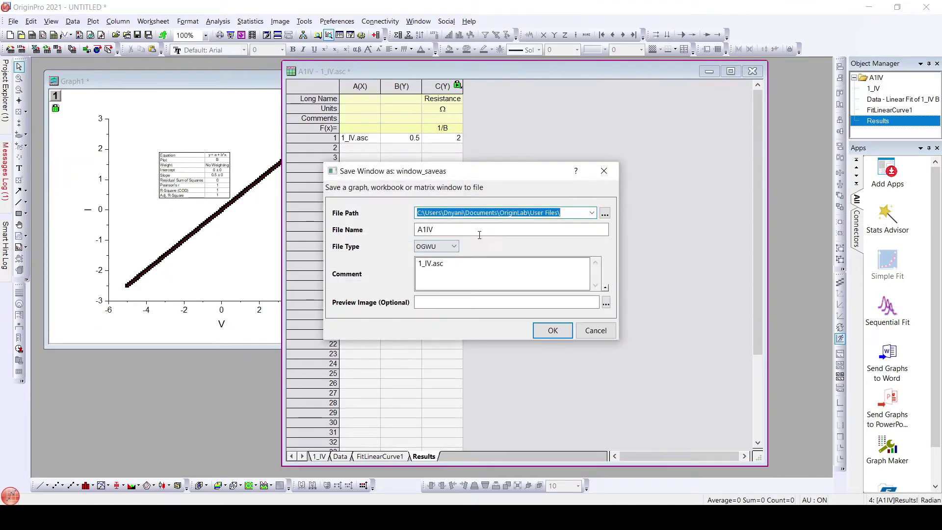
{"action": "double_click", "coordinate": [476, 229]}
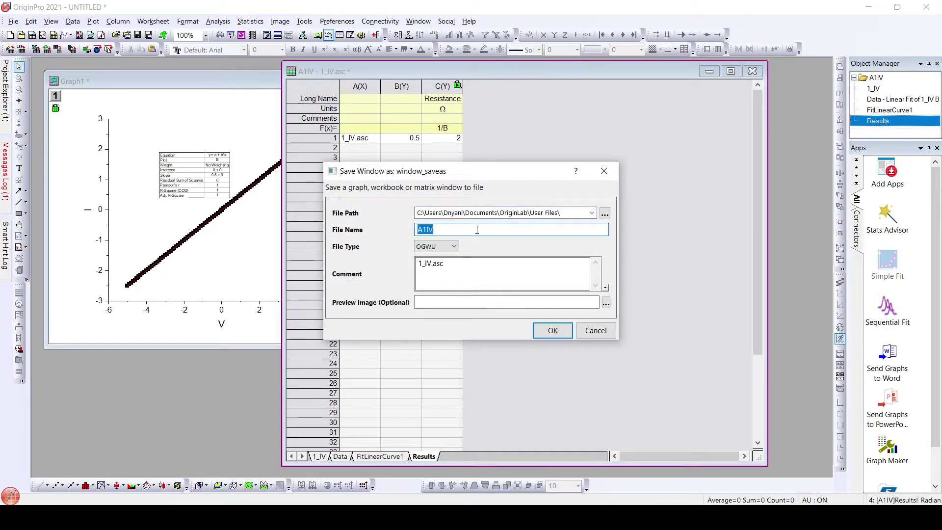
{"action": "type", "text": "Resistance Calculator"}
{"action": "left_click", "coordinate": [545, 337]}
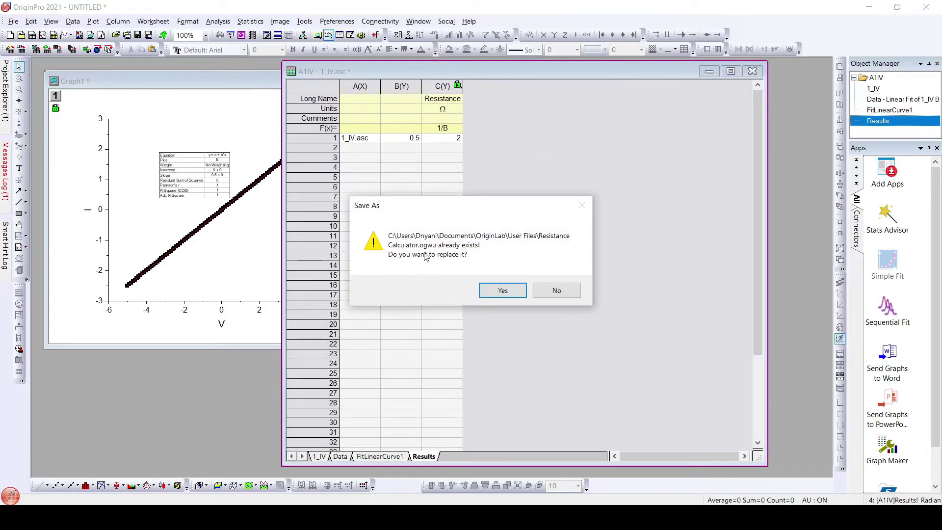
{"action": "left_click", "coordinate": [510, 293]}
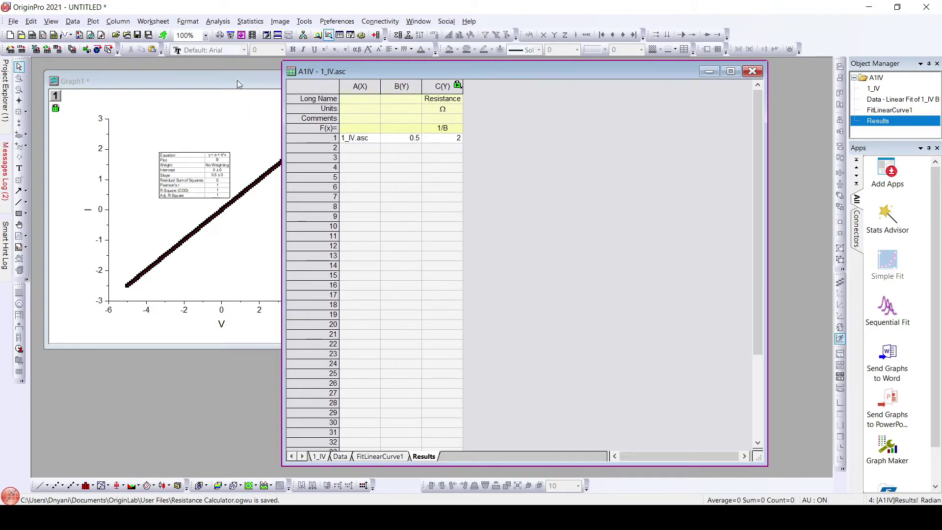
Rearrange the windows, add a new empty Book1 with its columns selected, and open Batch Processing.
{"action": "left_click_drag", "start_coordinate": [231, 78], "coordinate": [539, 124]}
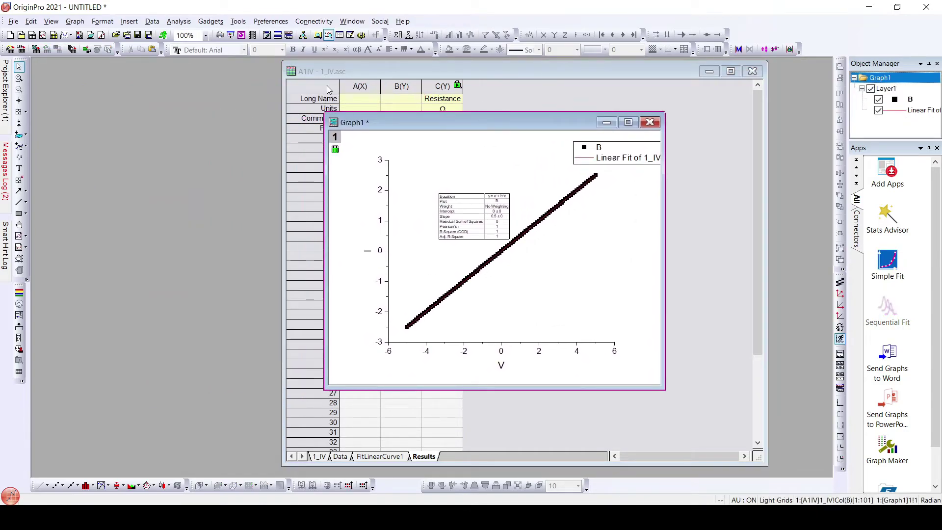
{"action": "left_click_drag", "start_coordinate": [337, 73], "coordinate": [460, 84]}
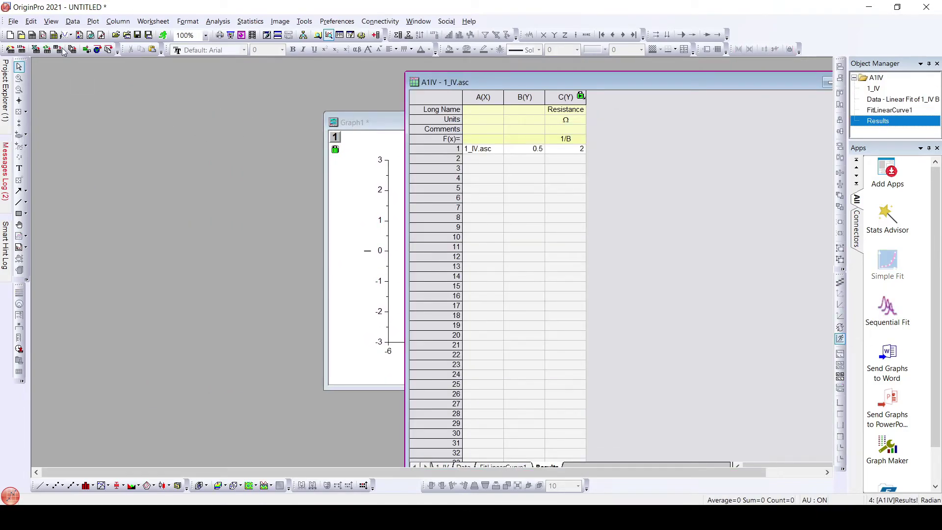
{"action": "left_click", "coordinate": [33, 35]}
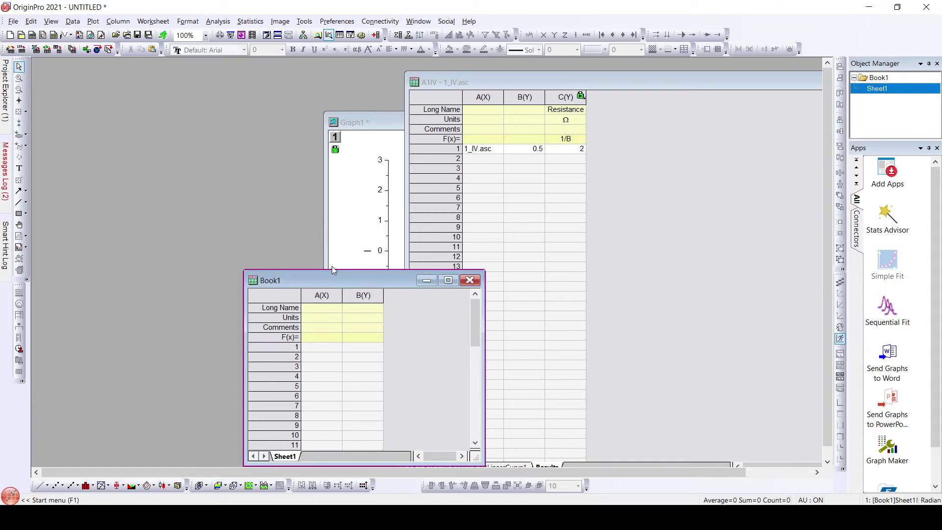
{"action": "left_click_drag", "start_coordinate": [329, 280], "coordinate": [257, 114]}
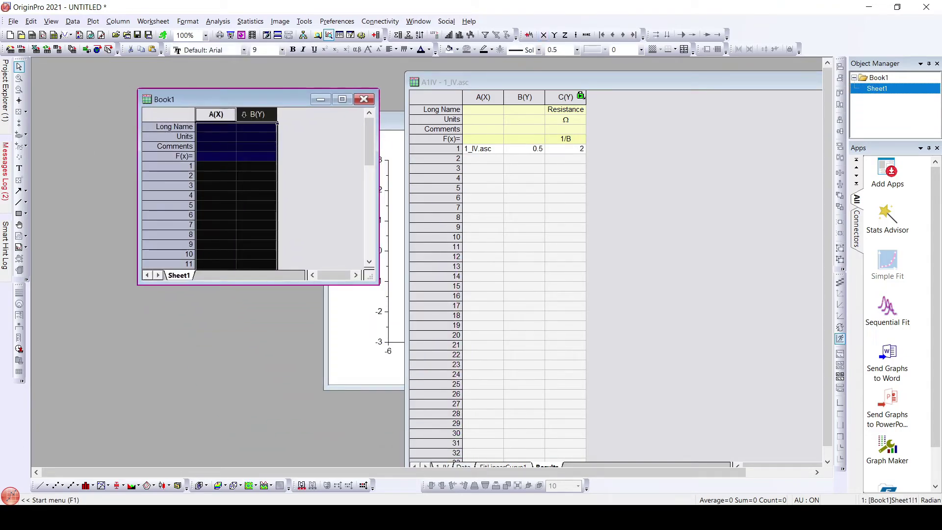
{"action": "left_click", "coordinate": [13, 21]}
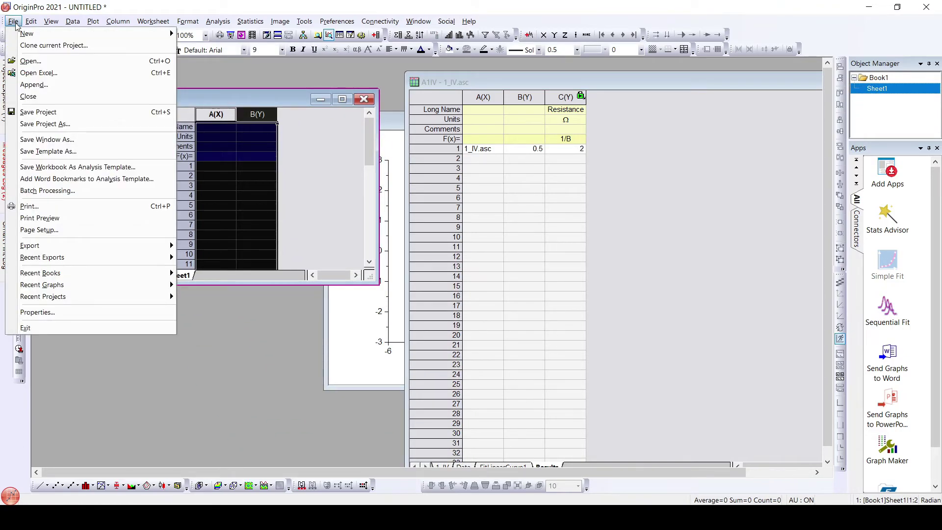
{"action": "left_click", "coordinate": [45, 190]}
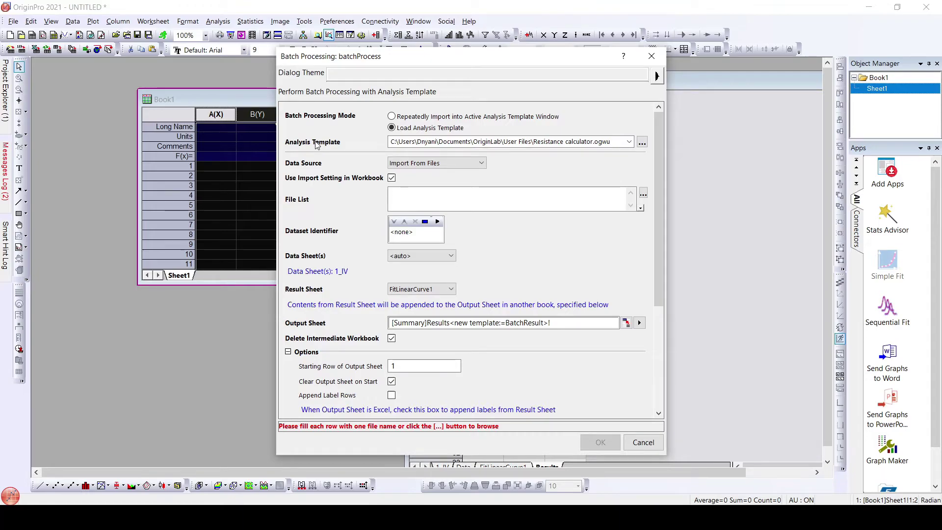
Choose the Resistance calculator.ogwu analysis template and keep Data Source on Import From Files.
{"action": "left_click", "coordinate": [631, 145]}
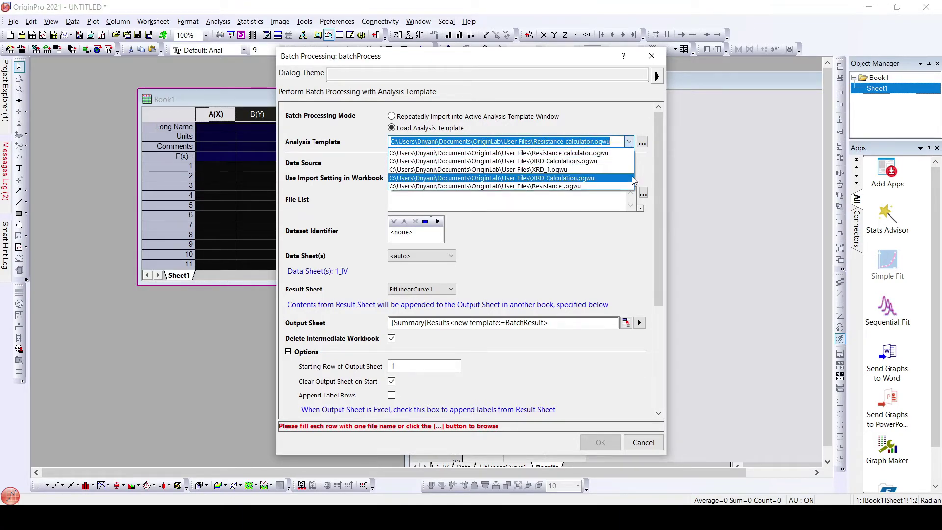
{"action": "left_click", "coordinate": [605, 155]}
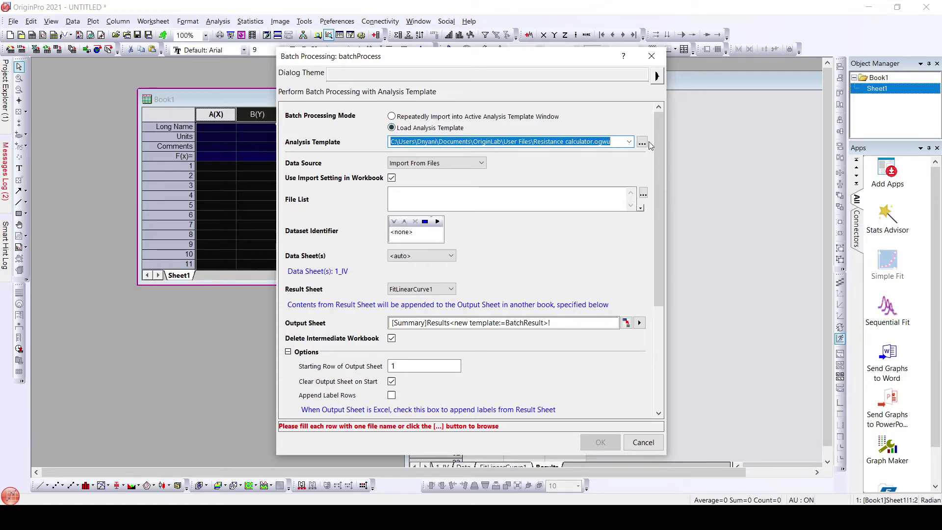
{"action": "left_click", "coordinate": [484, 167]}
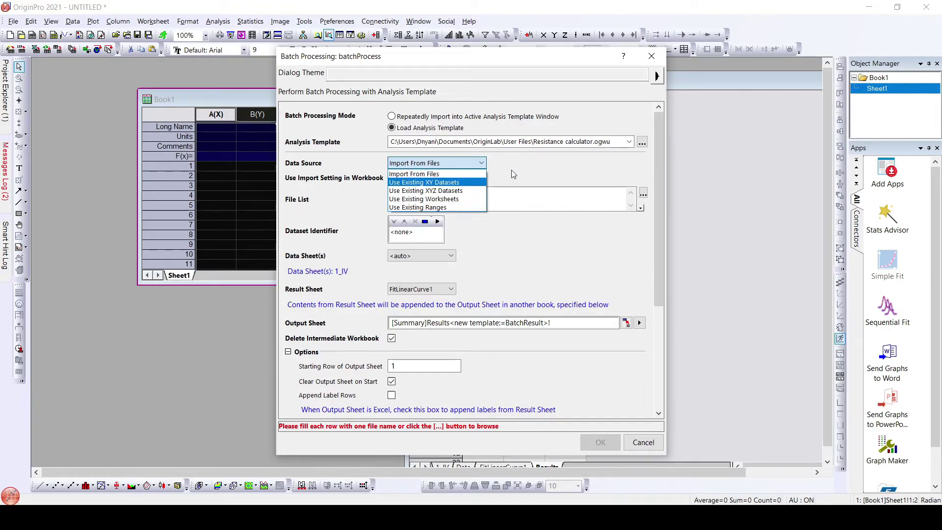
{"action": "left_click", "coordinate": [422, 174]}
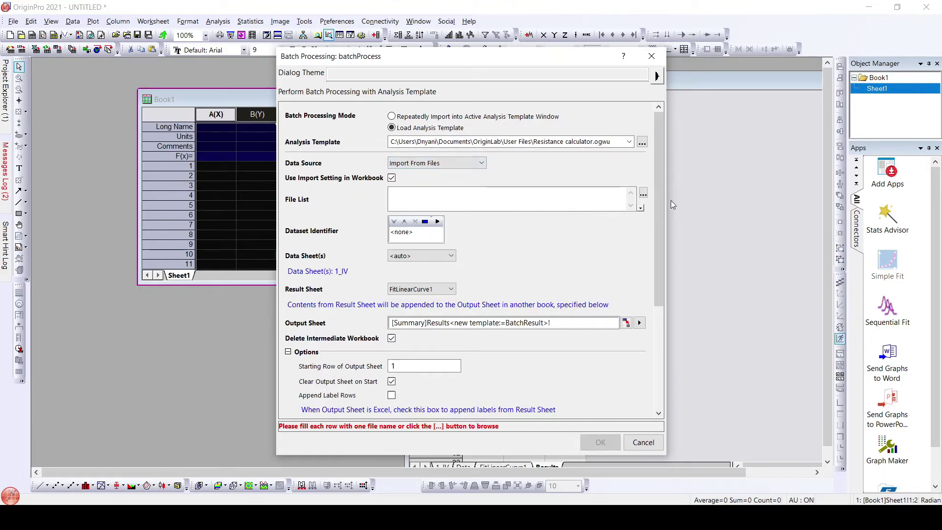
Add files 1_IV.asc through 4_IV.asc to the batch File List, showing All Files types.
{"action": "left_click", "coordinate": [643, 196]}
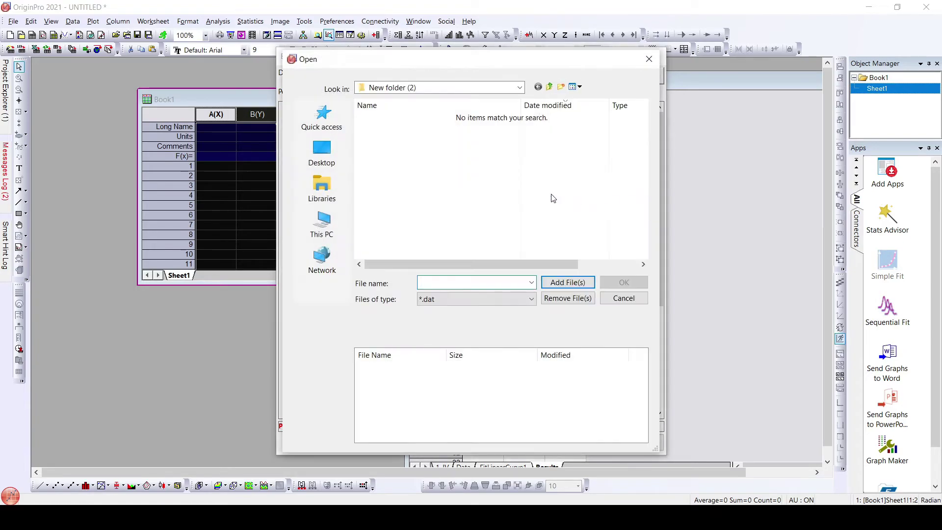
{"action": "left_click", "coordinate": [476, 296]}
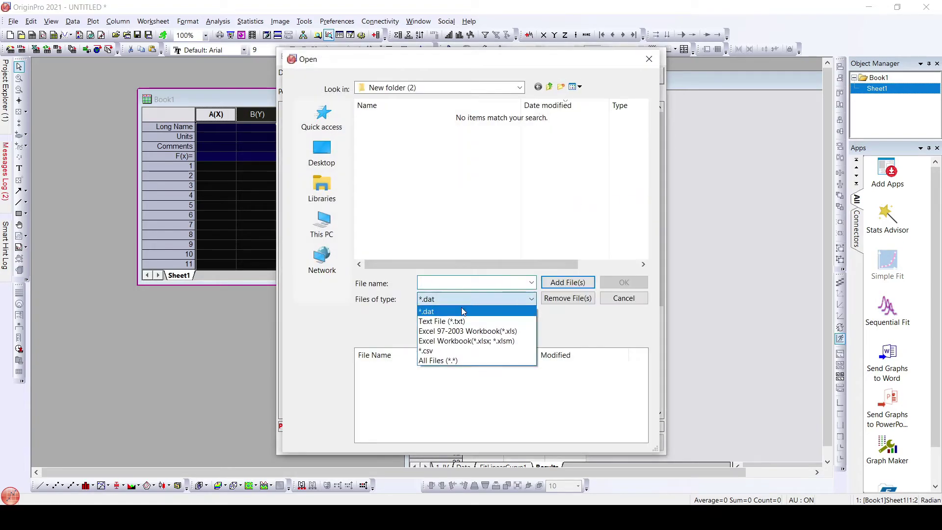
{"action": "left_click", "coordinate": [451, 361]}
{"action": "left_click", "coordinate": [418, 118]}
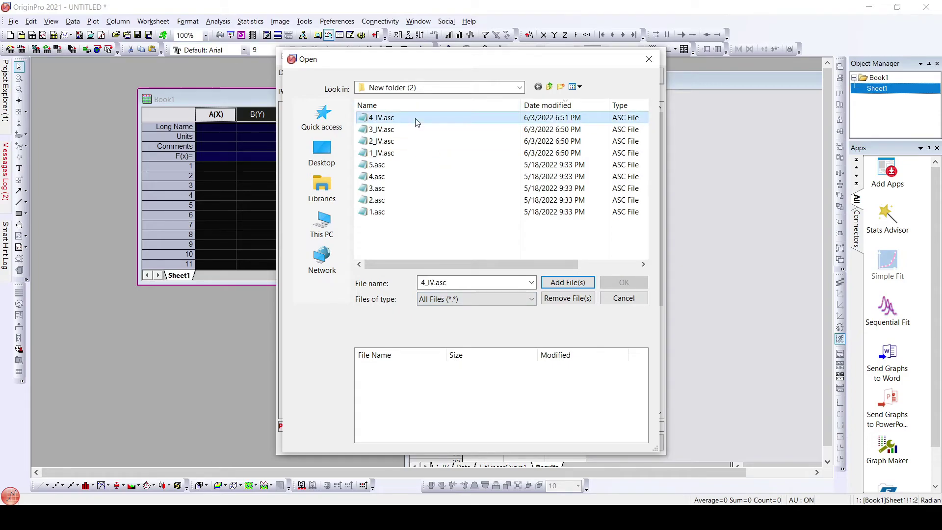
{"action": "left_click", "coordinate": [418, 153], "text": "shift"}
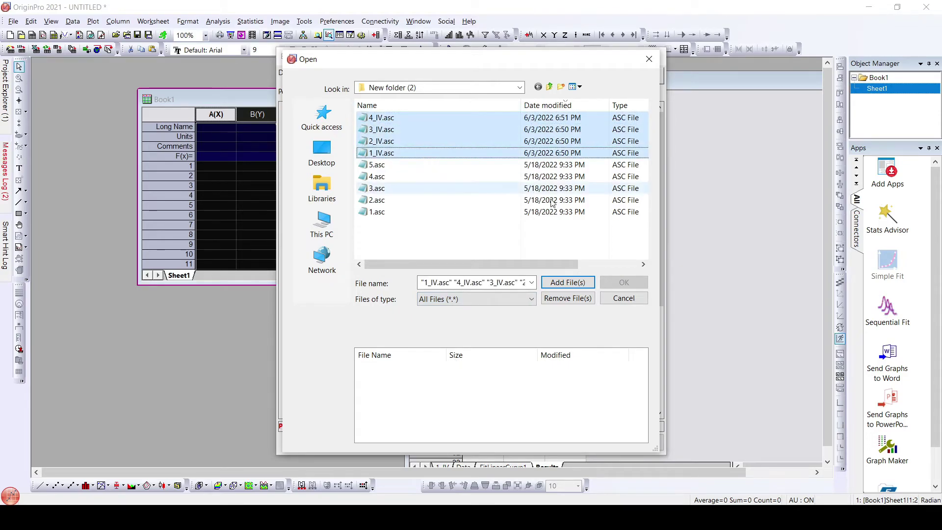
{"action": "left_click", "coordinate": [567, 283]}
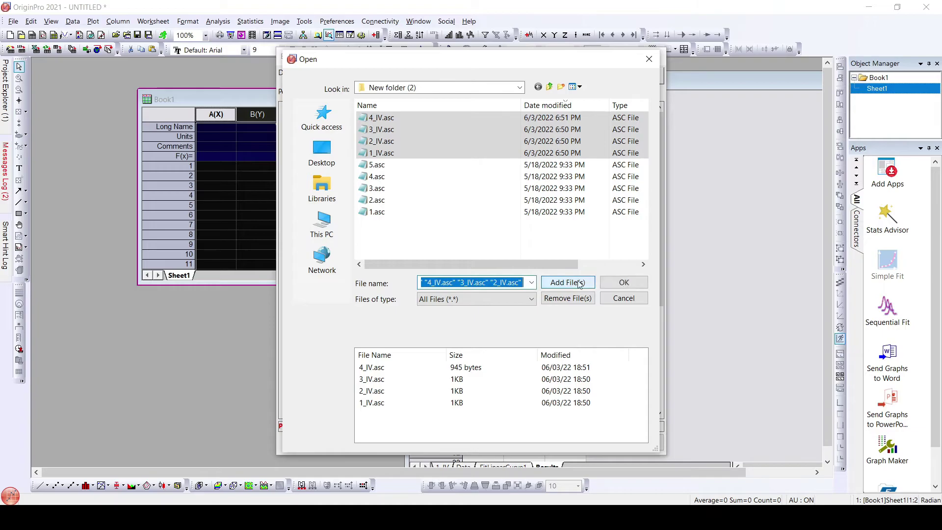
{"action": "left_click", "coordinate": [624, 282]}
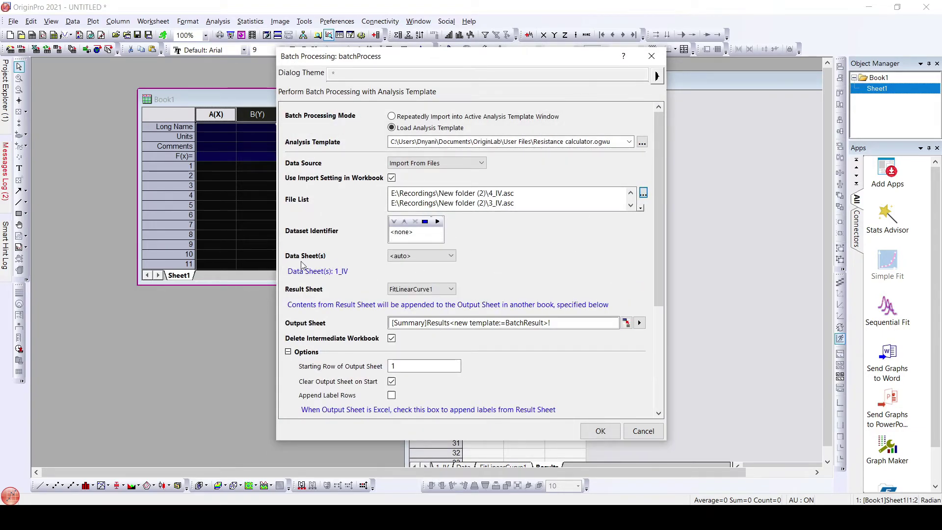
Keep Data Sheet on <auto>, set Result Sheet to Results, and run the batch.
{"action": "left_click", "coordinate": [440, 262]}
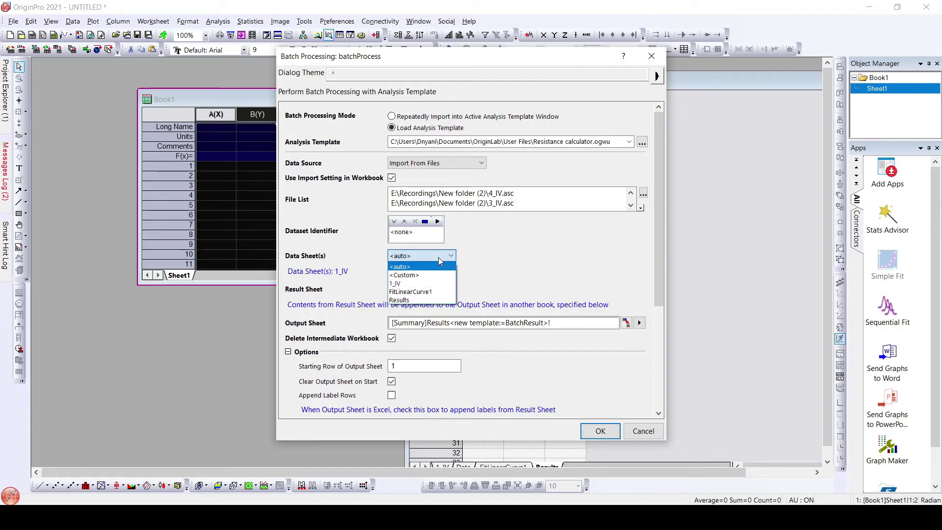
{"action": "left_click", "coordinate": [438, 257]}
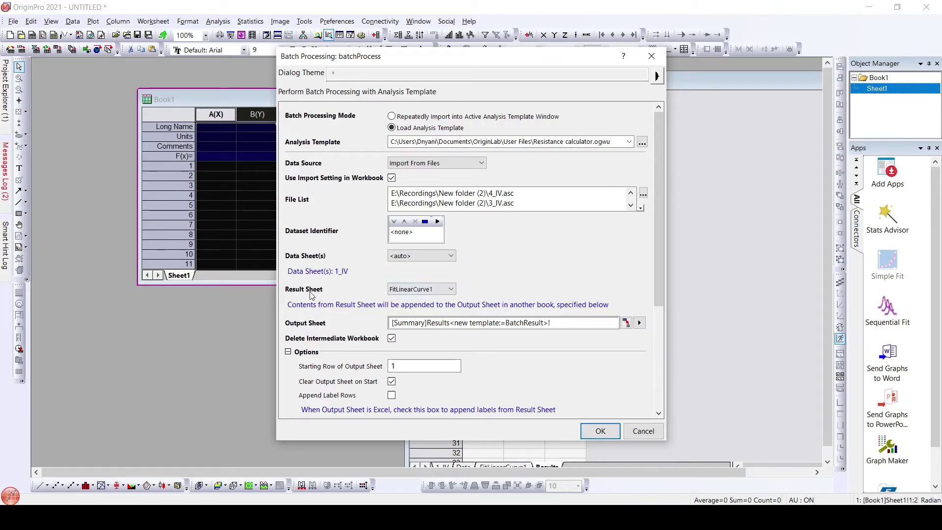
{"action": "left_click", "coordinate": [437, 290]}
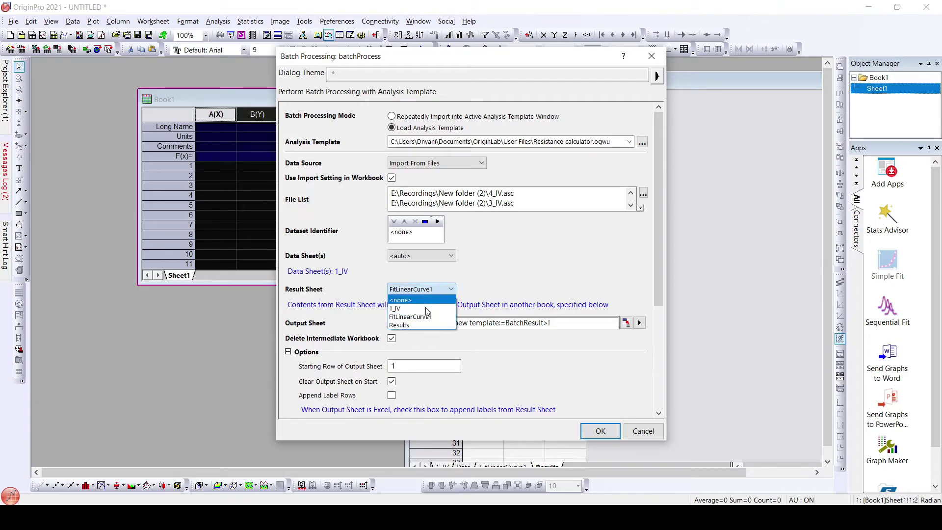
{"action": "left_click", "coordinate": [414, 323]}
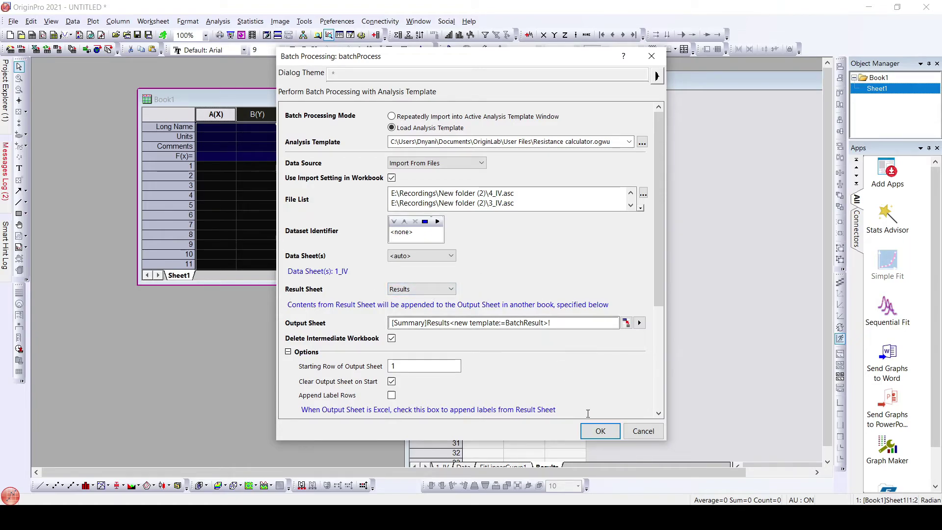
{"action": "left_click", "coordinate": [600, 431]}
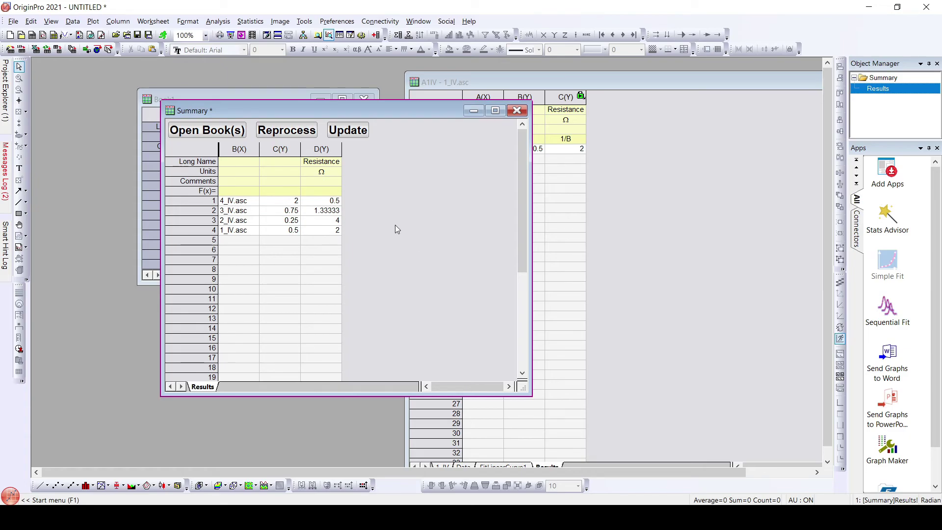
Open the A4IV workbook for 4_IV.asc and review its data, fit report, fit curve and Results sheets.
{"action": "left_click", "coordinate": [326, 204]}
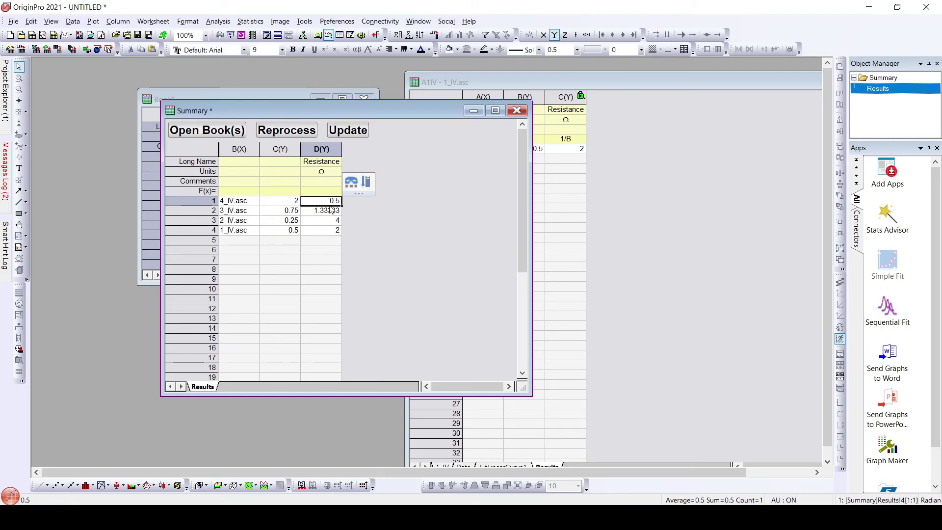
{"action": "left_click", "coordinate": [225, 132]}
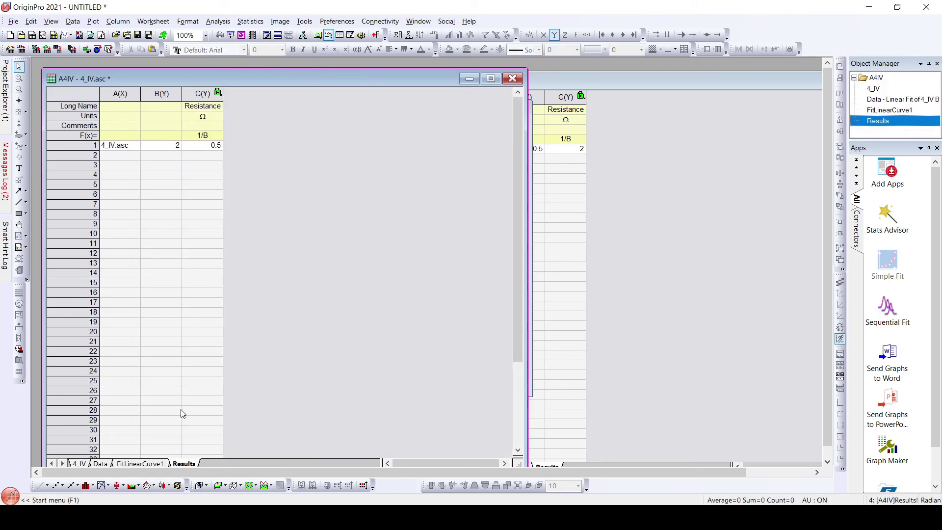
{"action": "left_click", "coordinate": [78, 463]}
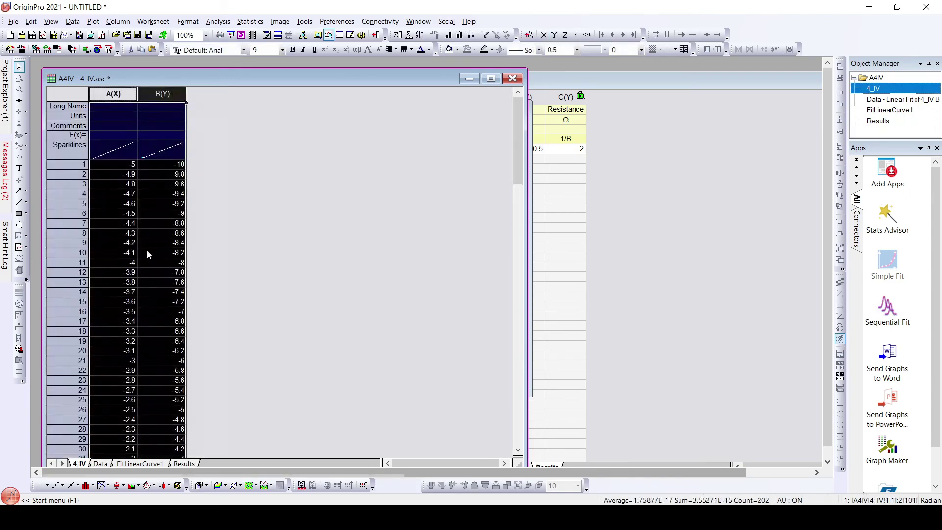
{"action": "left_click", "coordinate": [102, 465]}
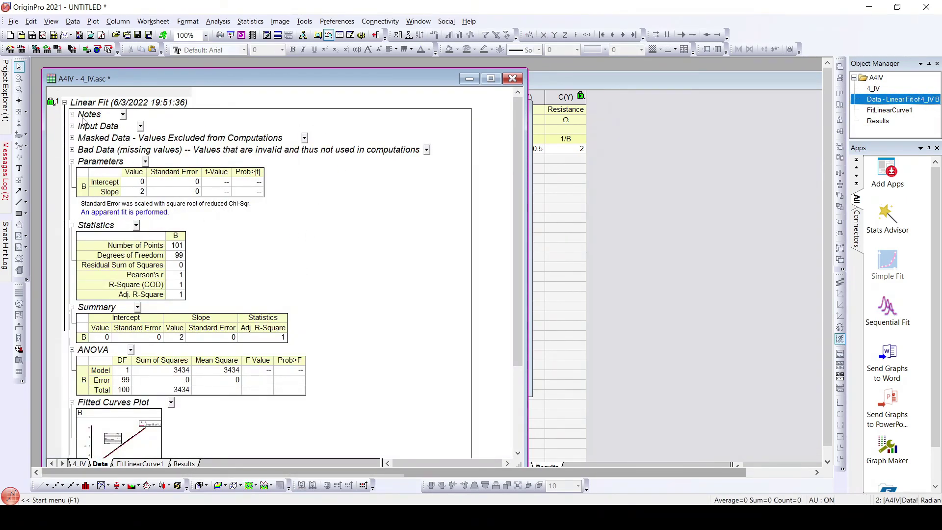
{"action": "left_click", "coordinate": [141, 464]}
{"action": "left_click", "coordinate": [184, 464]}
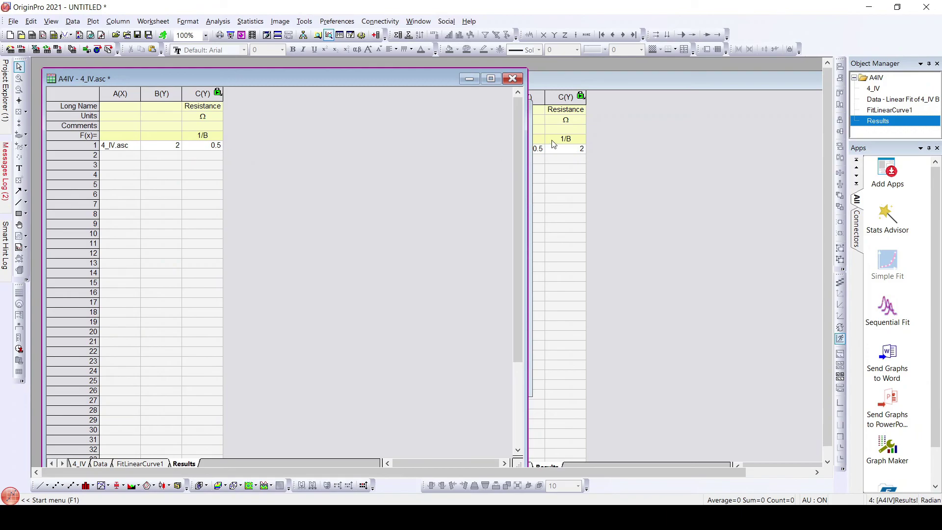
{"action": "left_click_drag", "start_coordinate": [431, 78], "coordinate": [267, 174]}
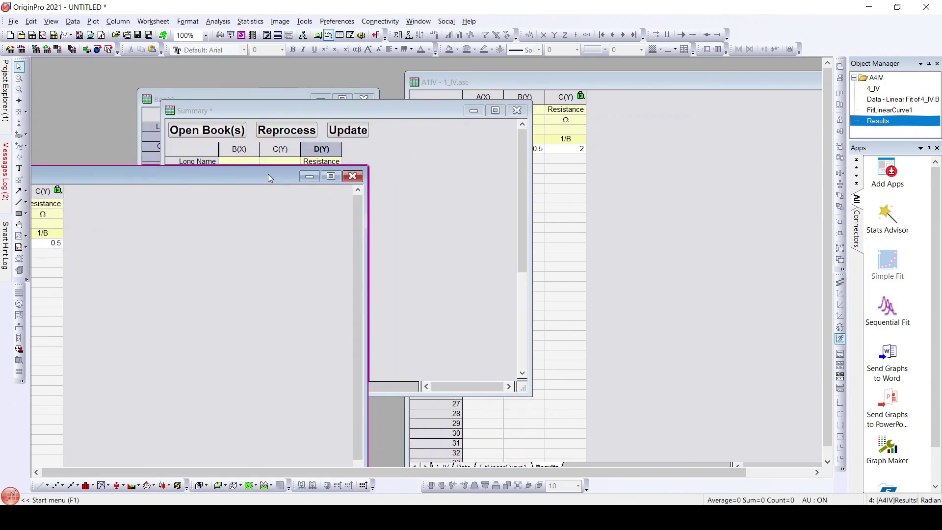
Bring the Summary workbook listing slopes 2, 0.75, 0.25 and 0.5 to the front.
{"action": "left_click", "coordinate": [402, 112]}
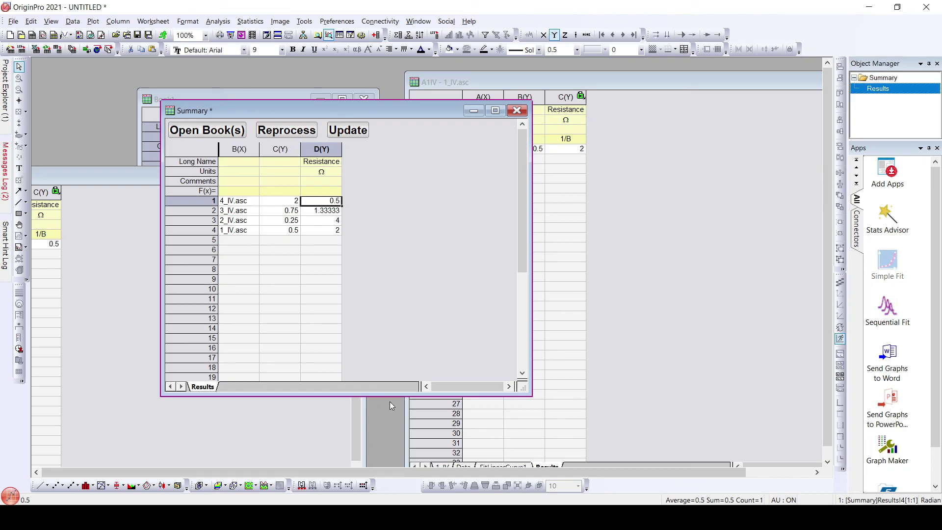
{"action": "mouse_move", "coordinate": [408, 518]}
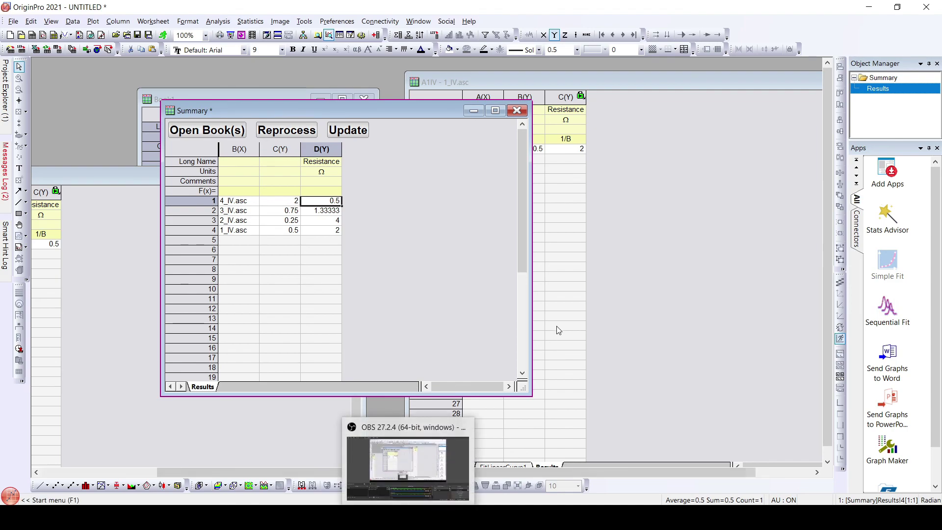